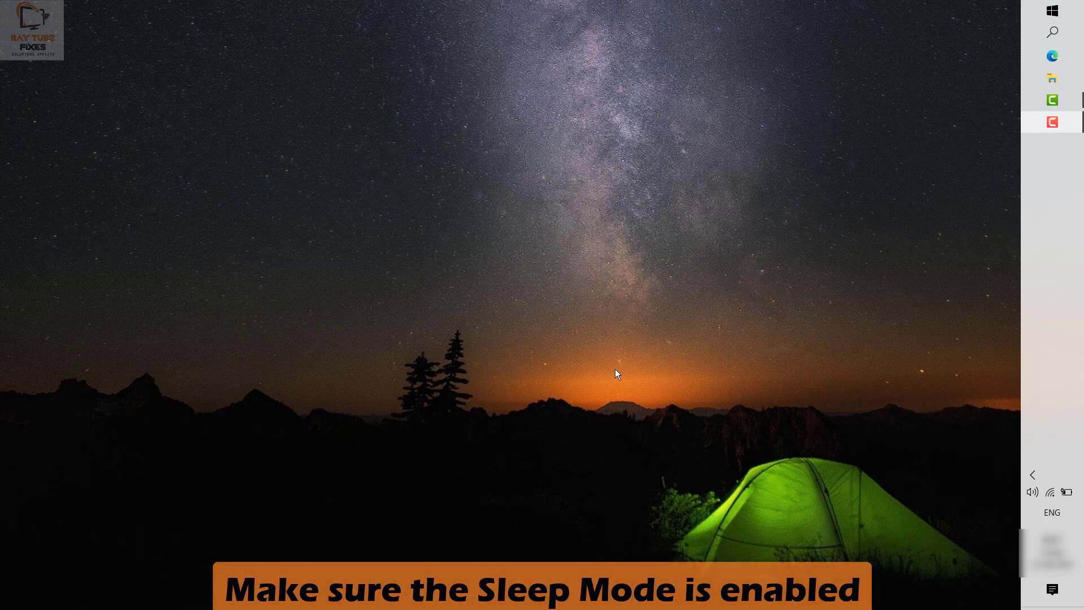
# Set the PC to go to sleep after 30 minutes when plugged in, in the Power & sleep settings, and close Settings
pyautogui.rightClick(1060, 5)
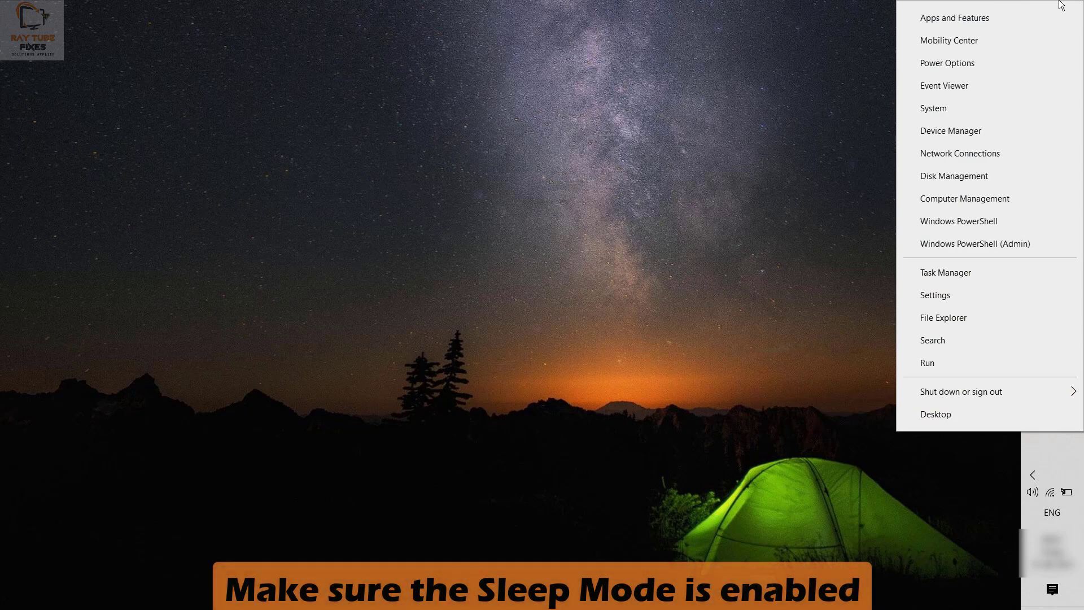
pyautogui.click(947, 293)
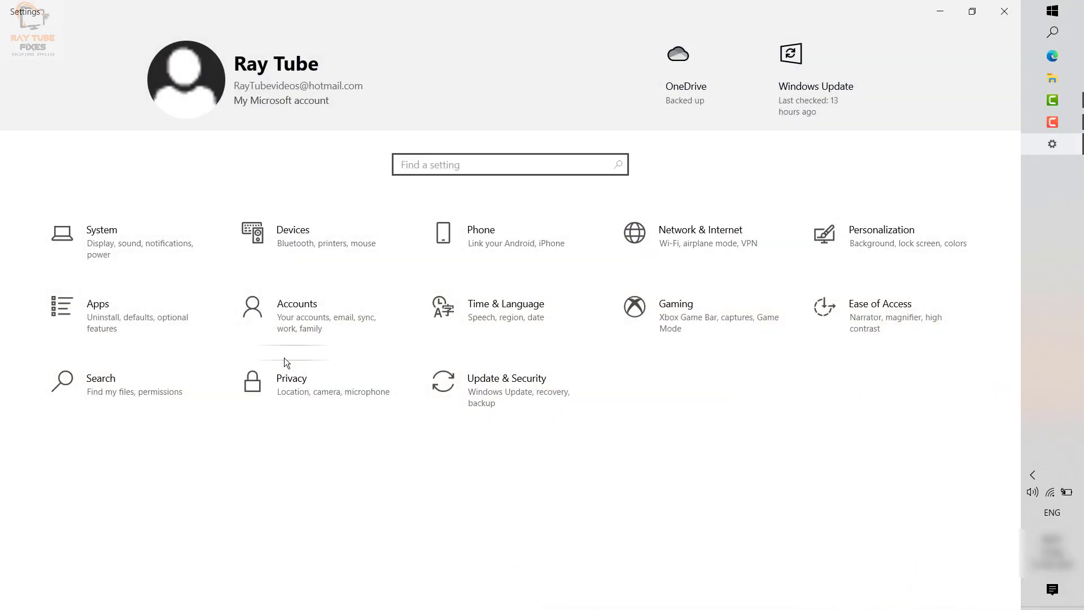
pyautogui.click(118, 251)
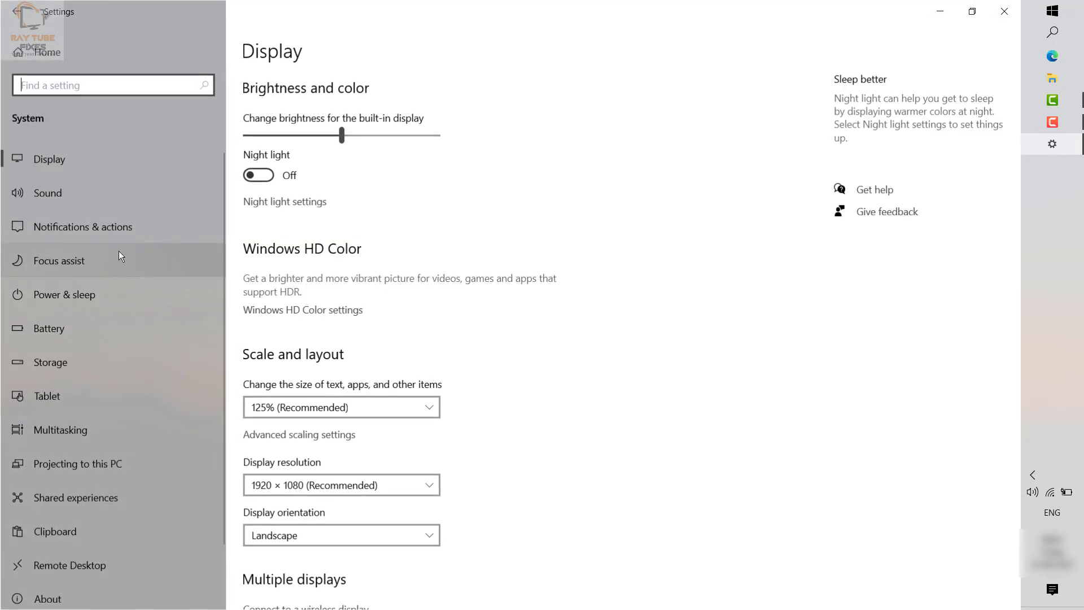
pyautogui.click(83, 299)
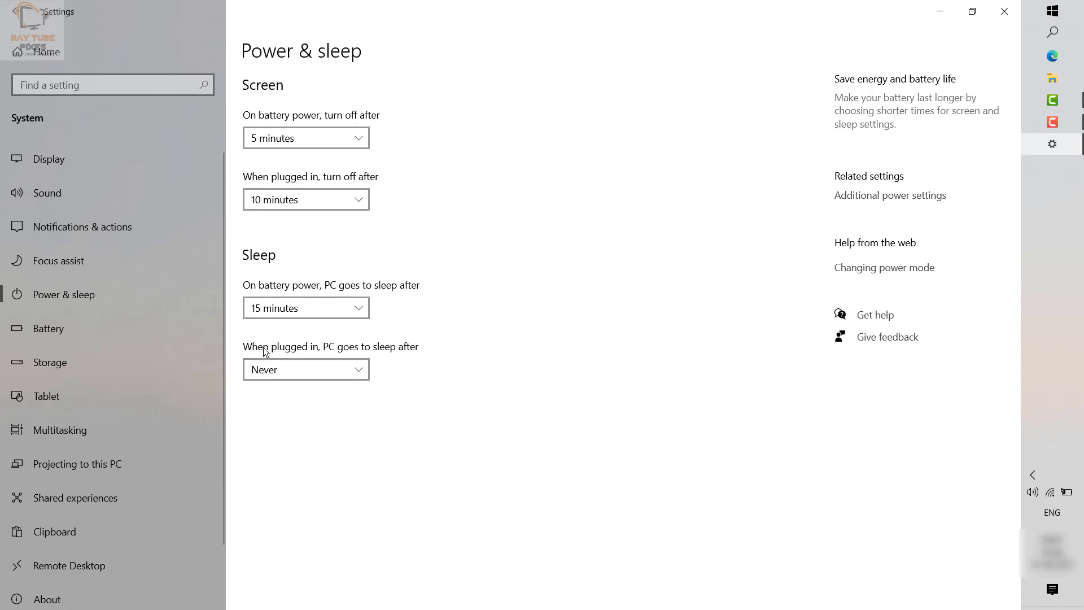
pyautogui.click(312, 368)
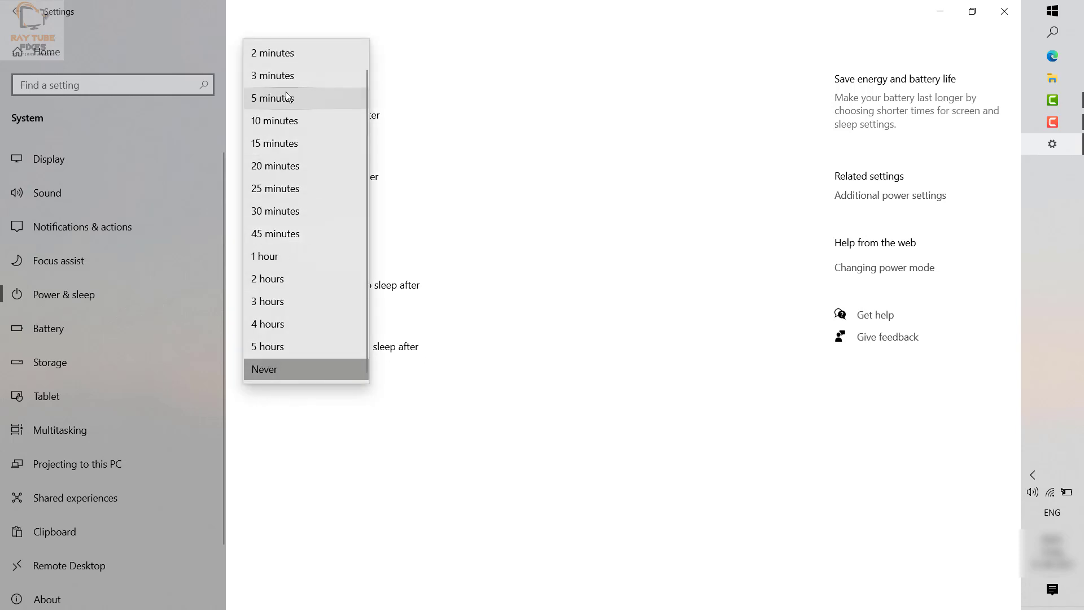
pyautogui.click(275, 211)
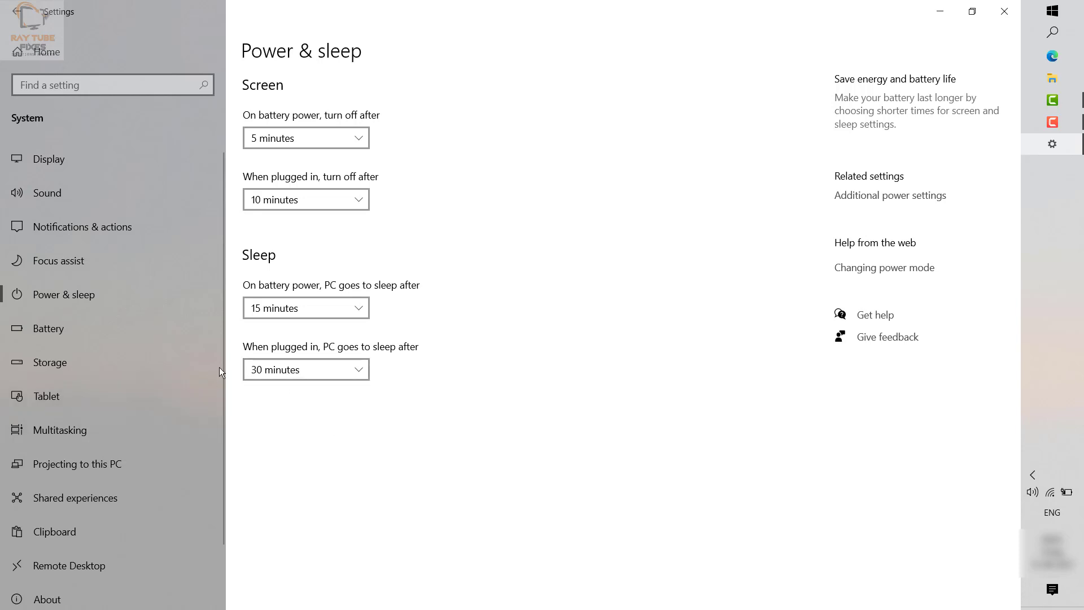
pyautogui.click(326, 375)
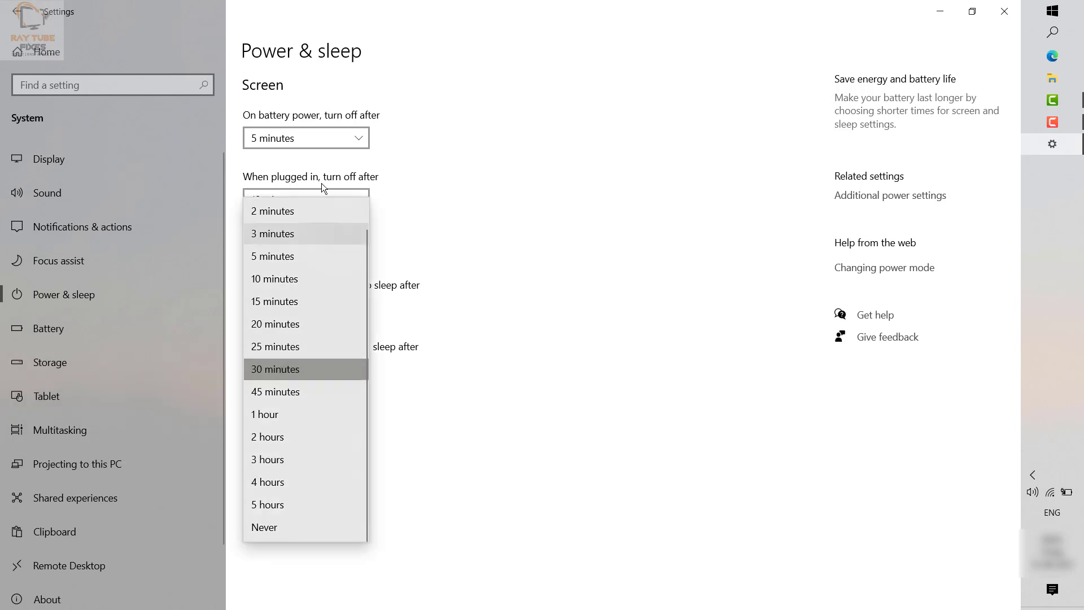
pyautogui.click(585, 413)
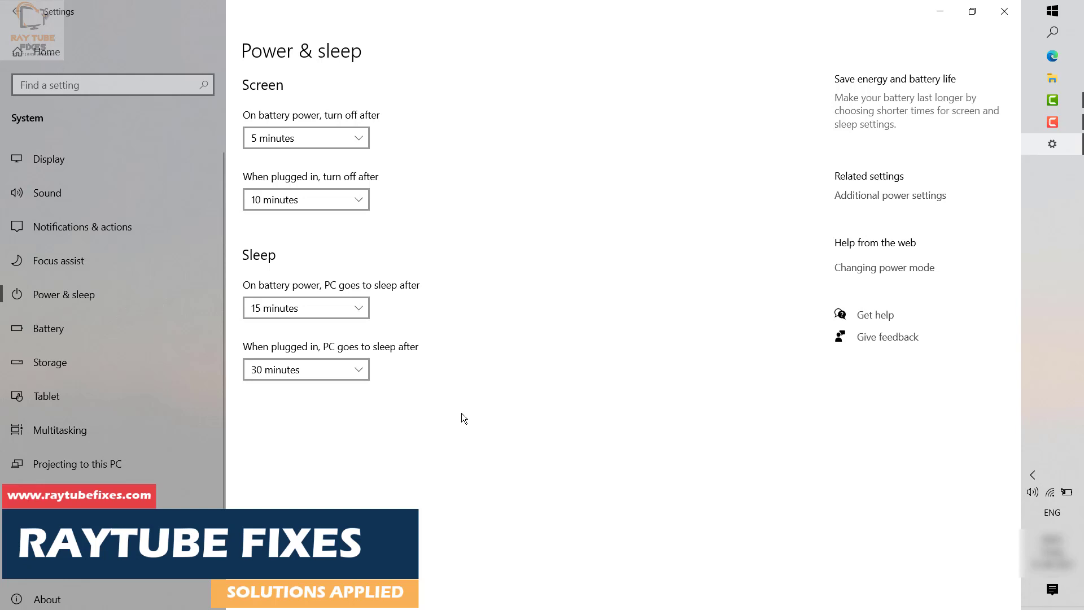
pyautogui.click(1005, 9)
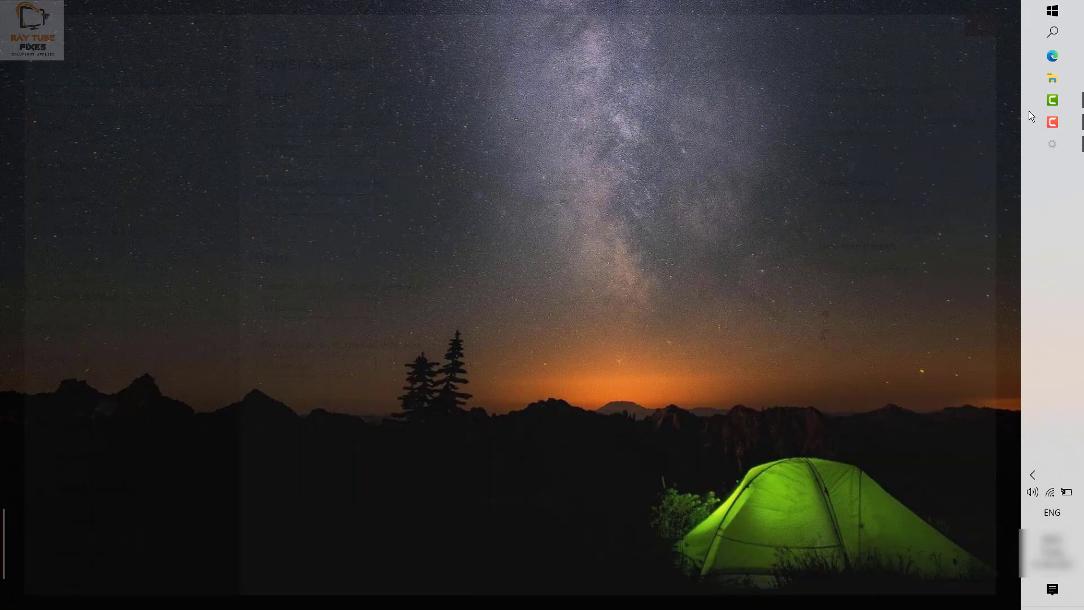
# Open the additional power settings from the system's Power & sleep settings
pyautogui.rightClick(1052, 11)
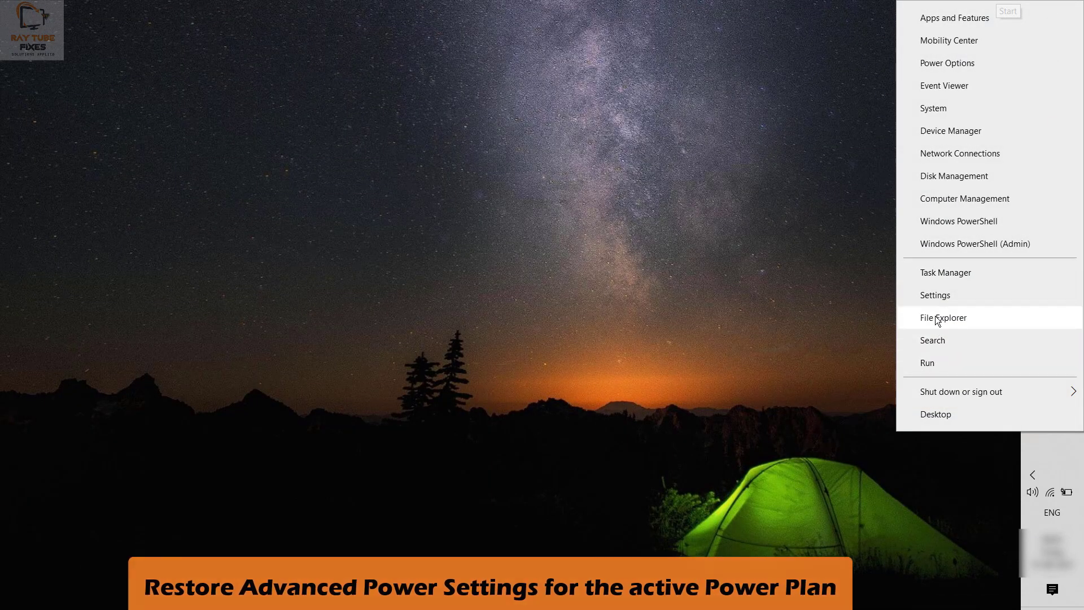
pyautogui.click(940, 296)
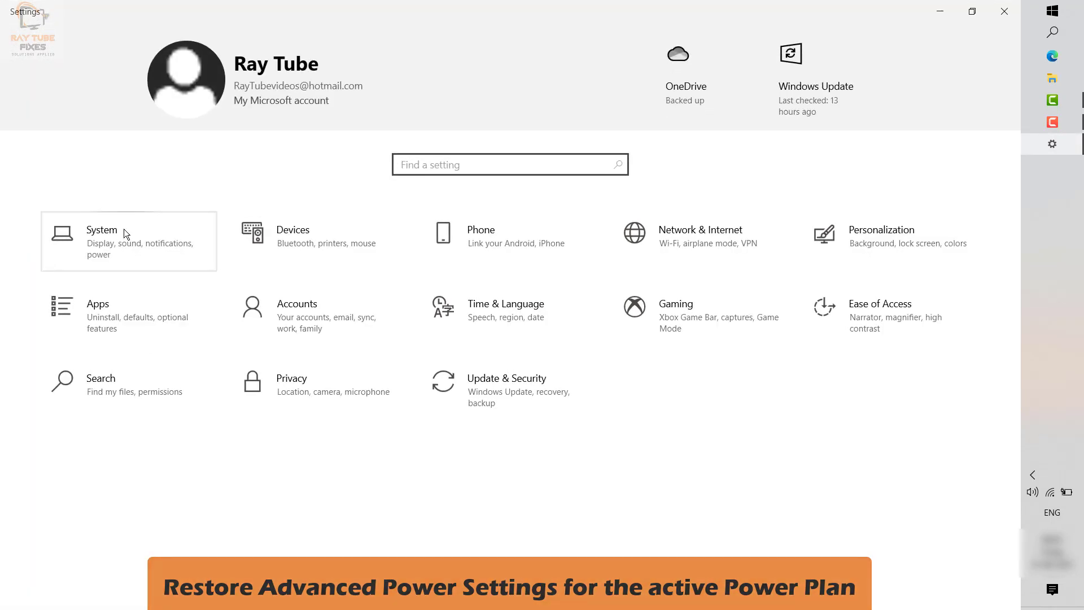
pyautogui.click(124, 229)
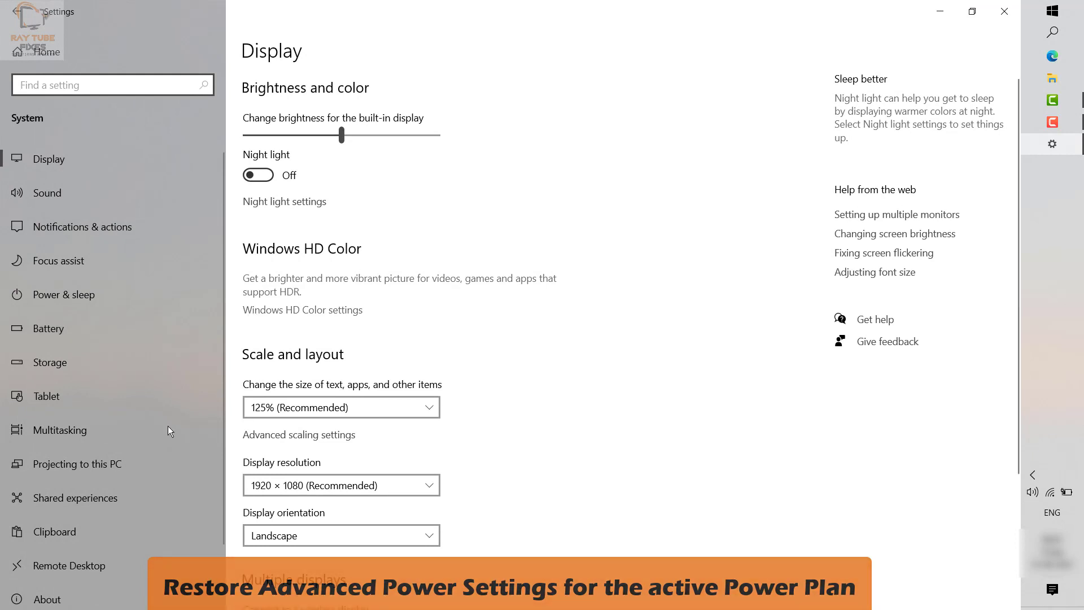
pyautogui.click(76, 287)
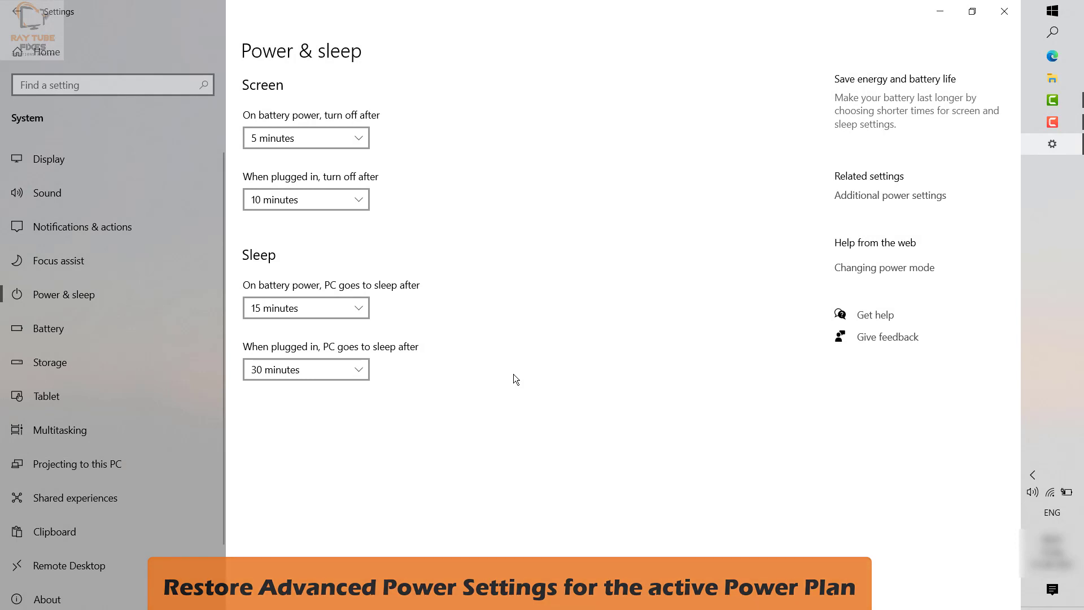
pyautogui.click(872, 196)
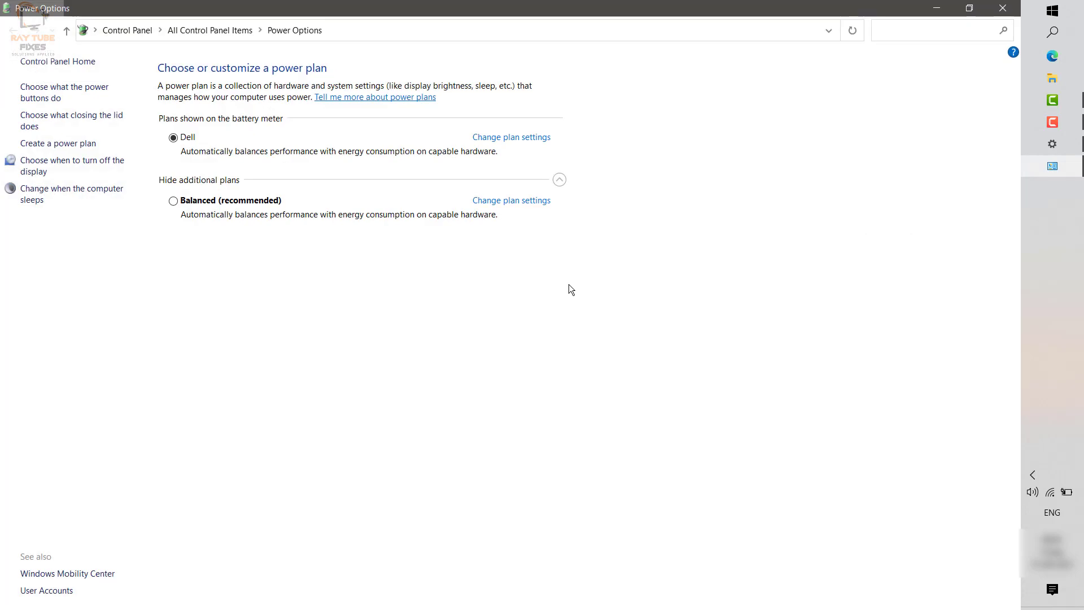
# Restore the default settings of the active Dell power plan and close the open windows
pyautogui.click(40, 201)
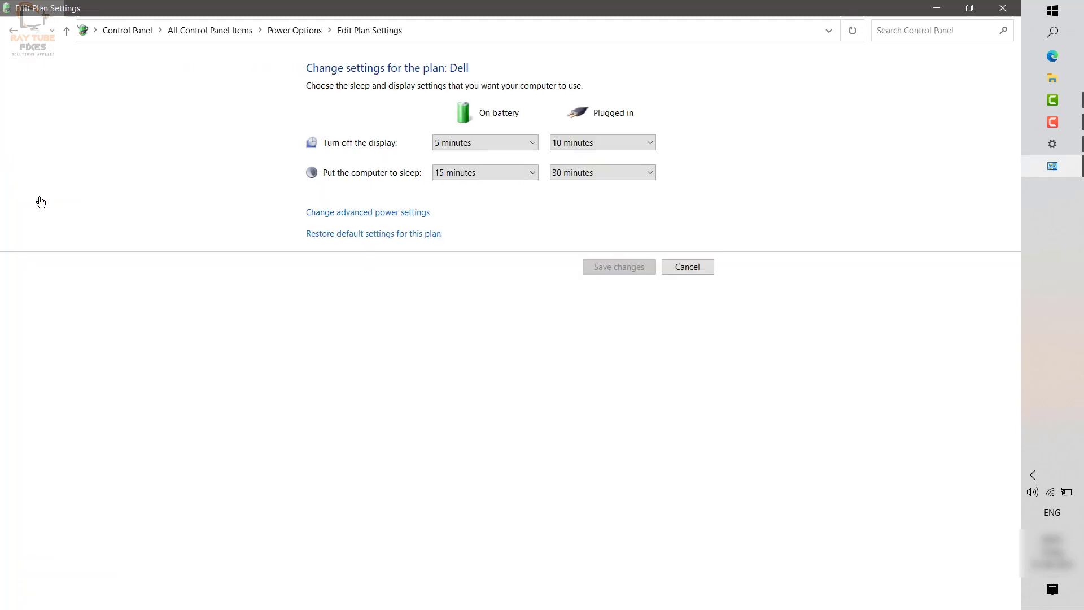
pyautogui.click(388, 239)
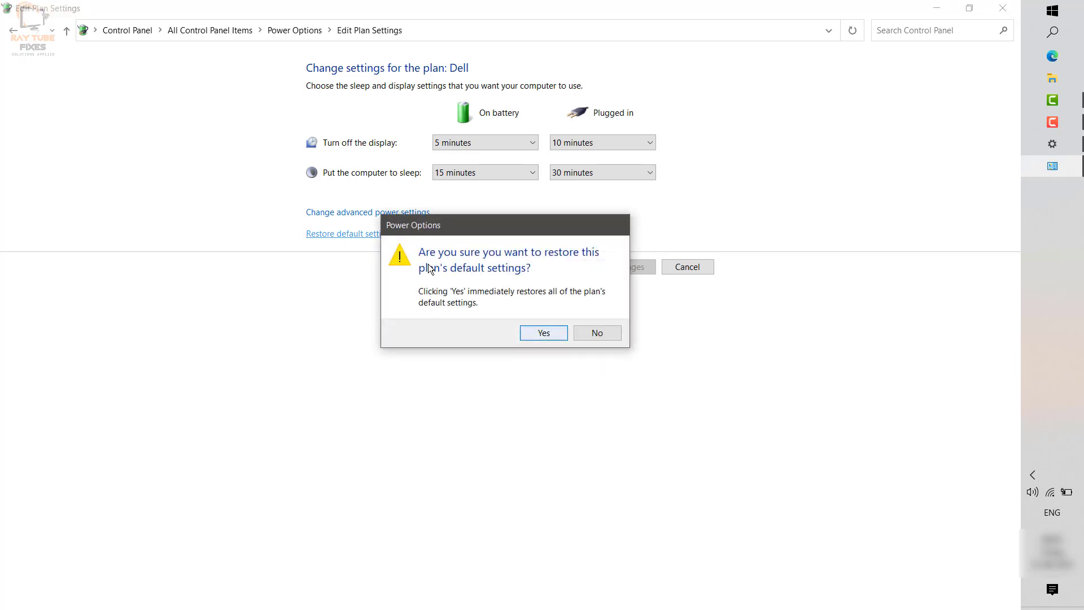
pyautogui.click(544, 334)
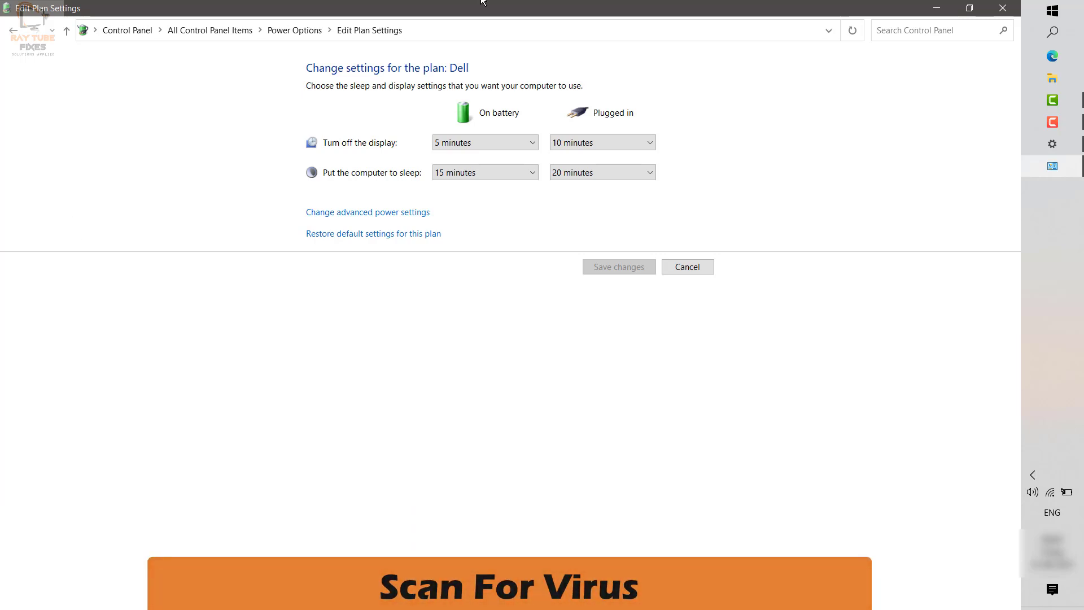
pyautogui.click(1004, 8)
pyautogui.click(1004, 12)
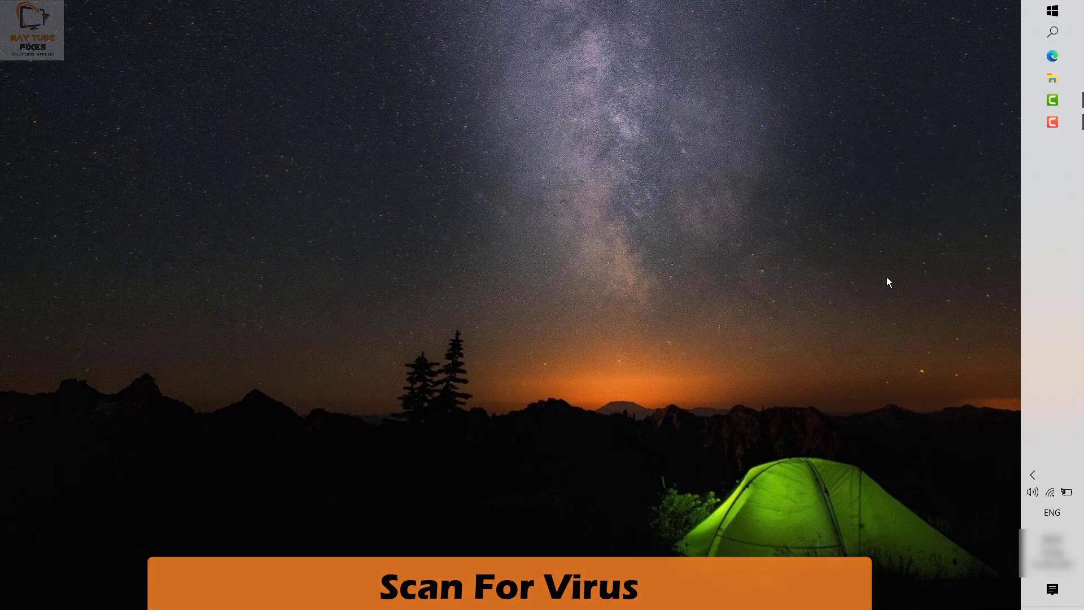
# Open the Windows Security dashboard from the hidden system tray items
pyautogui.click(1033, 491)
pyautogui.click(1035, 474)
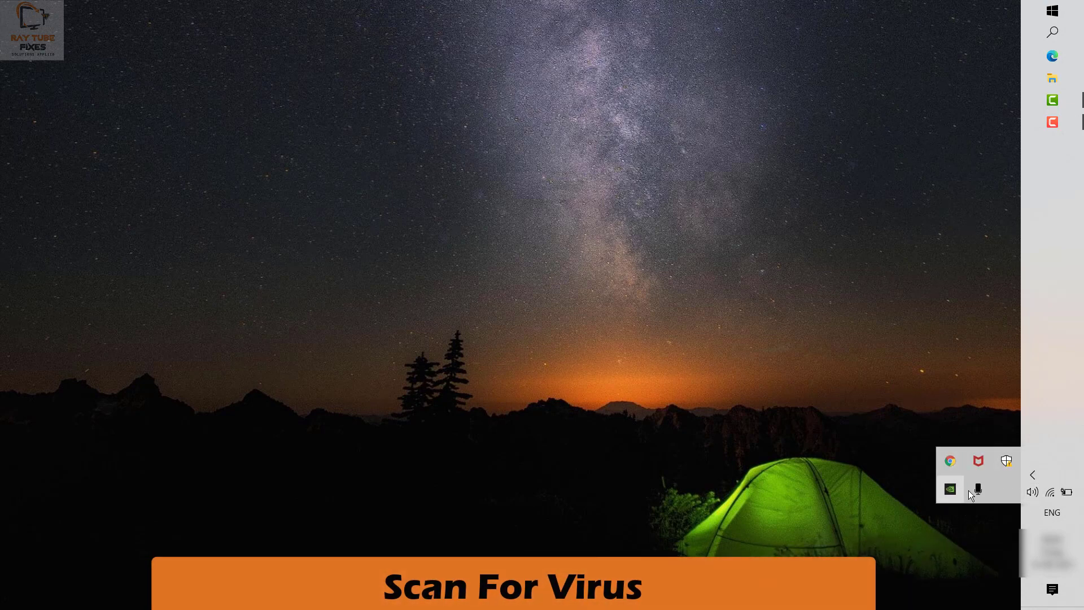
pyautogui.rightClick(1008, 463)
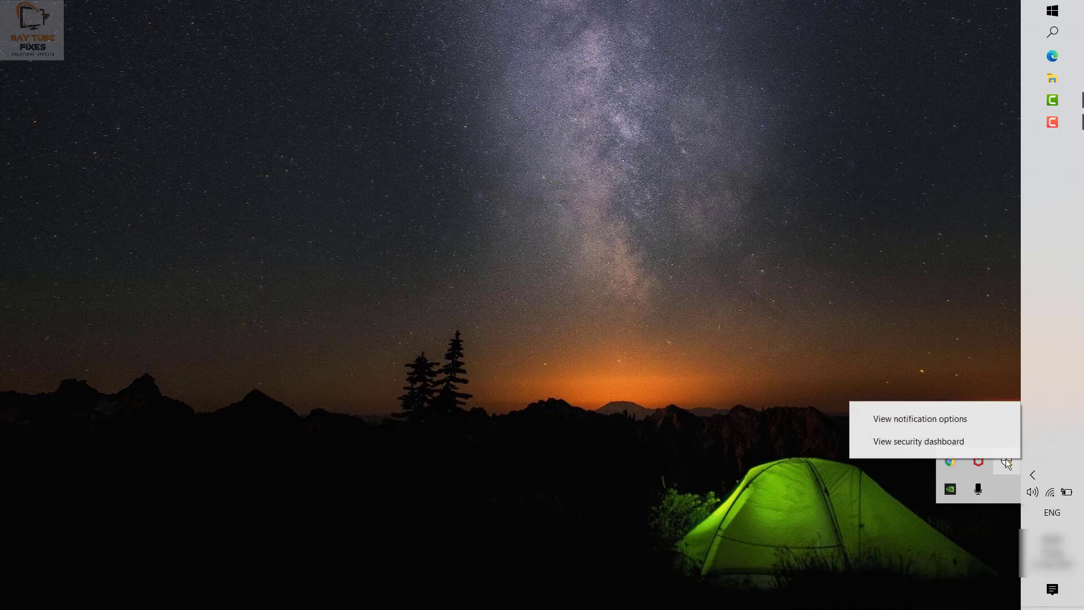
pyautogui.click(943, 440)
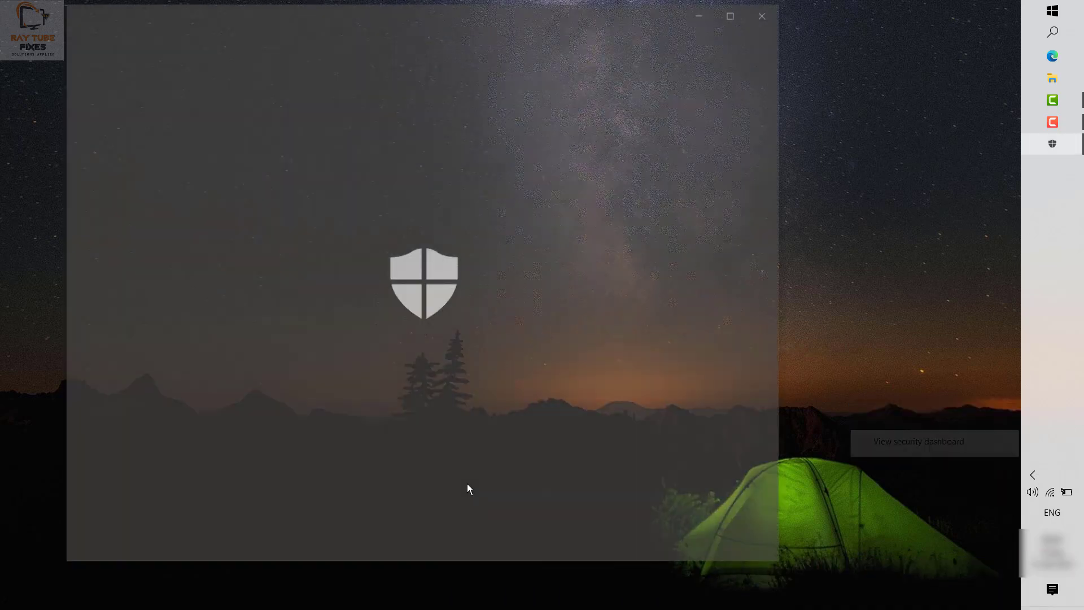
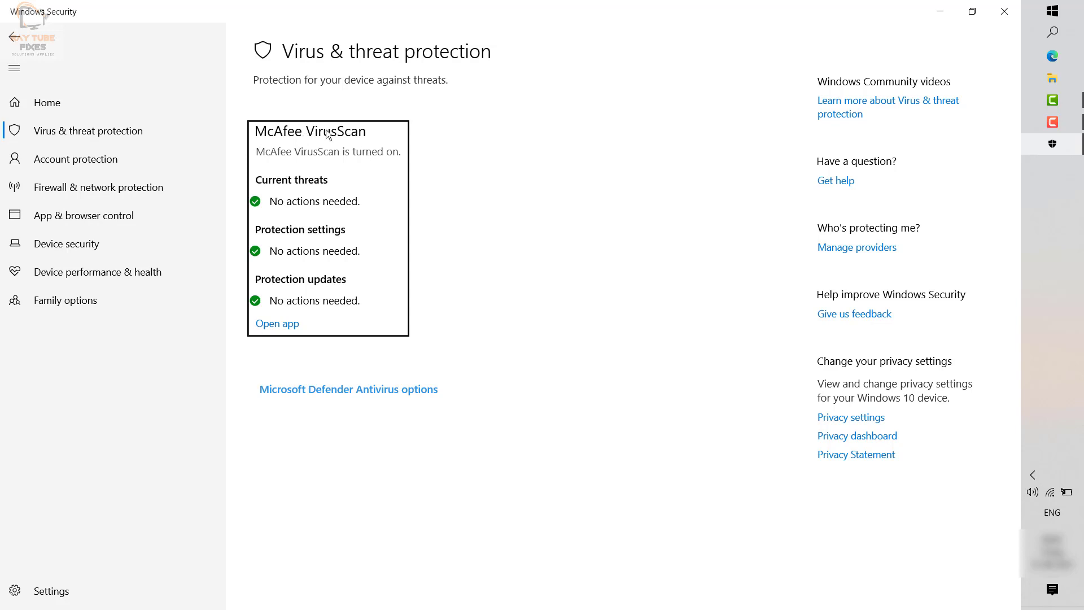
# Turn on periodic scanning in the Microsoft Defender Antivirus options under Virus & threat protection
pyautogui.moveTo(457, 402)
pyautogui.click(479, 394)
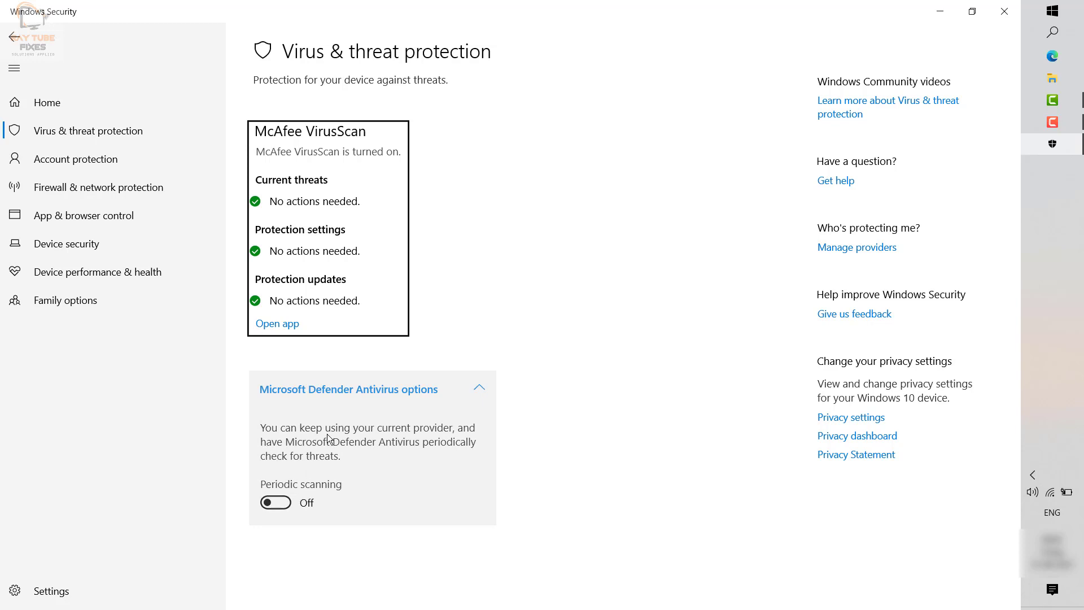
pyautogui.click(284, 508)
pyautogui.click(284, 508)
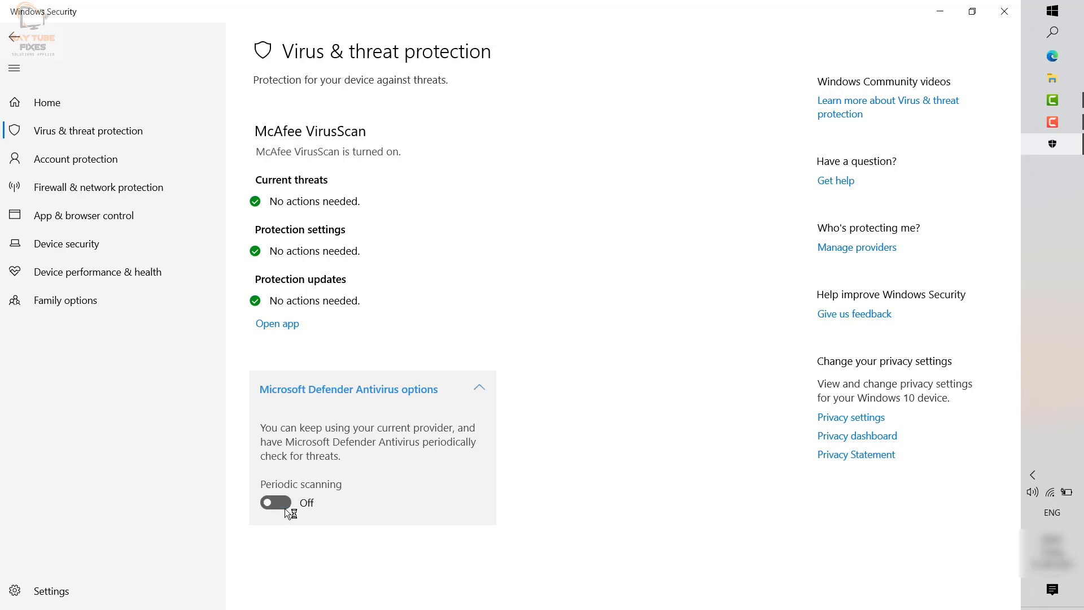
pyautogui.click(284, 508)
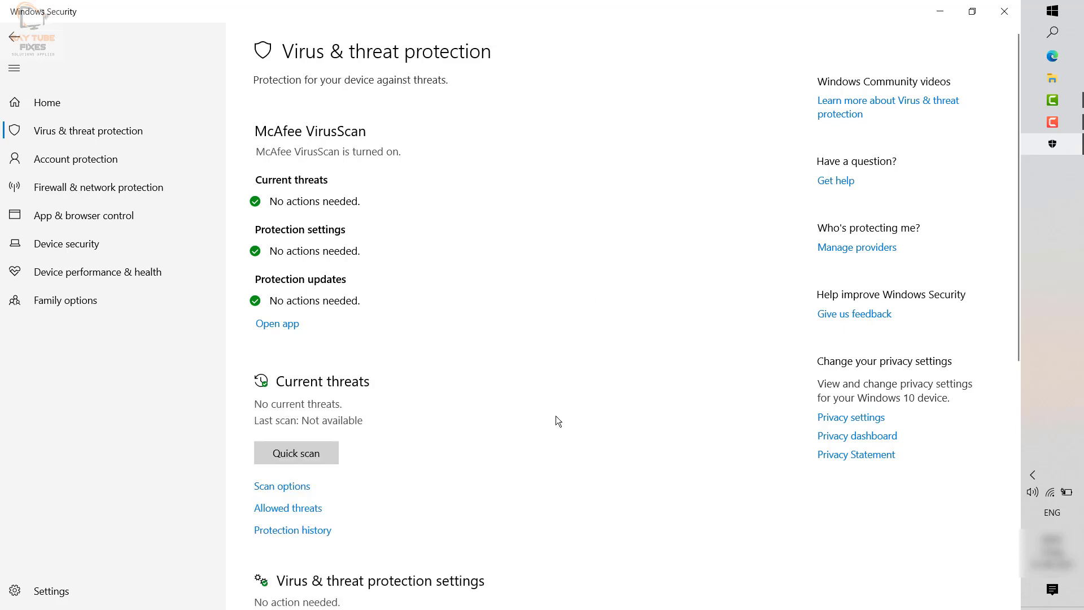
# Select the Microsoft Defender Offline scan in the scan options and close Windows Security
pyautogui.click(295, 491)
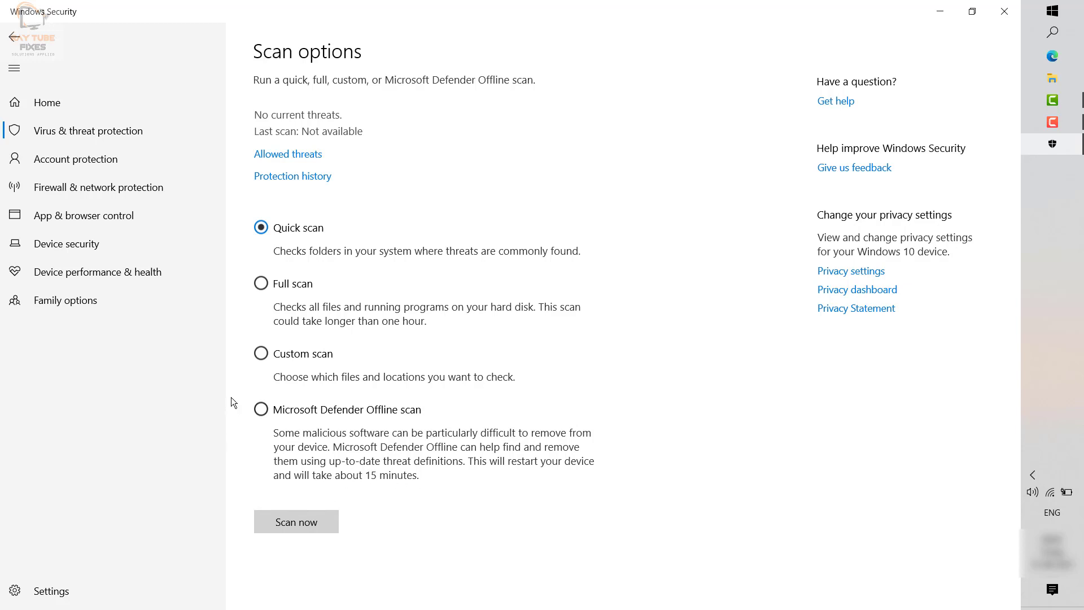
pyautogui.click(261, 410)
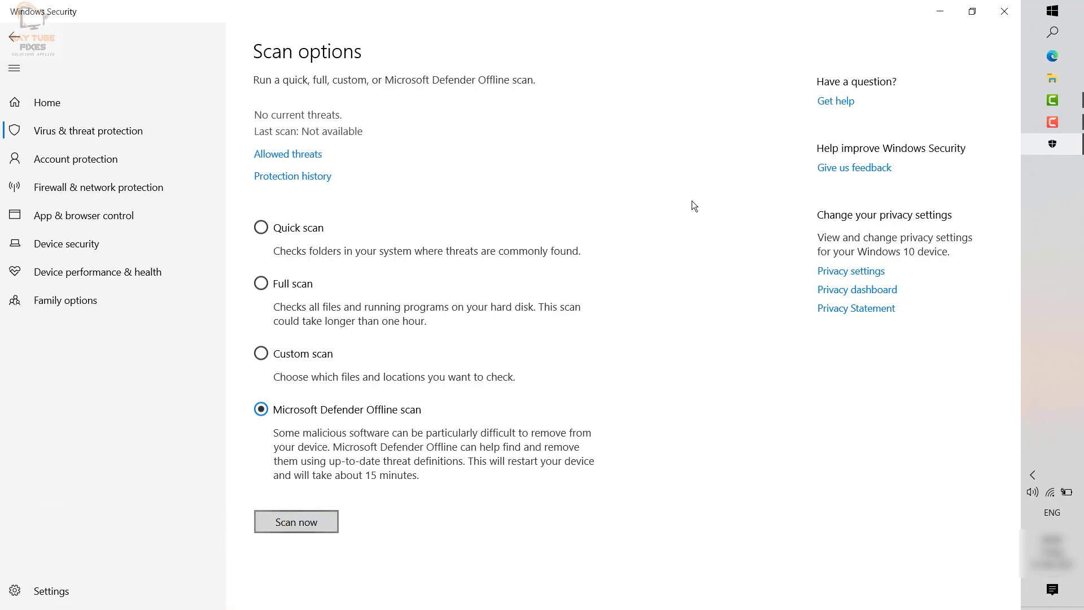
pyautogui.click(1002, 12)
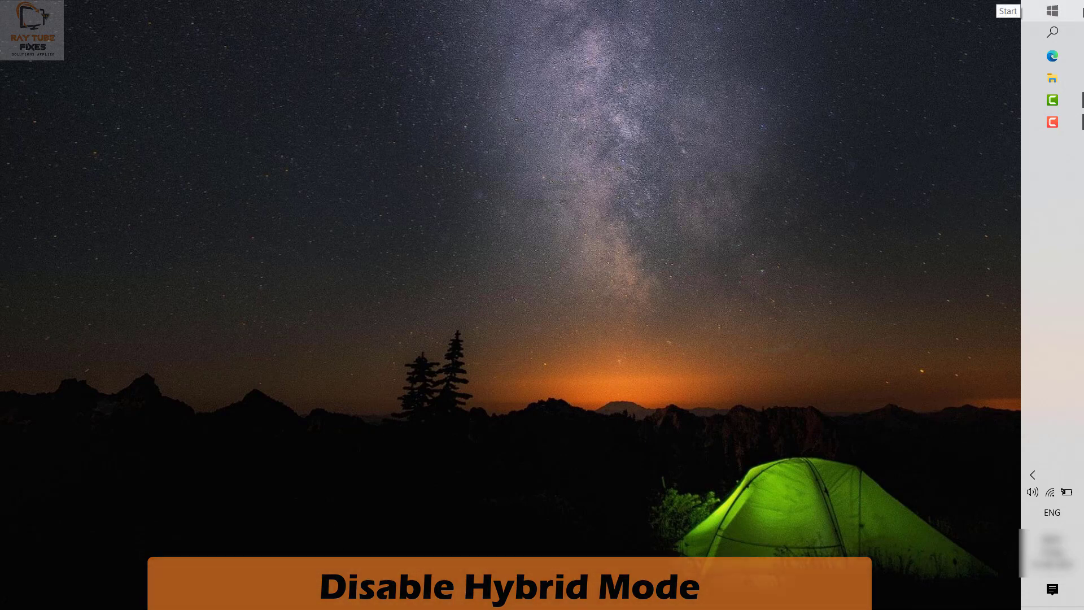
# Reopen the system's Power & sleep settings and go to the additional power settings
pyautogui.rightClick(1052, 11)
pyautogui.click(940, 304)
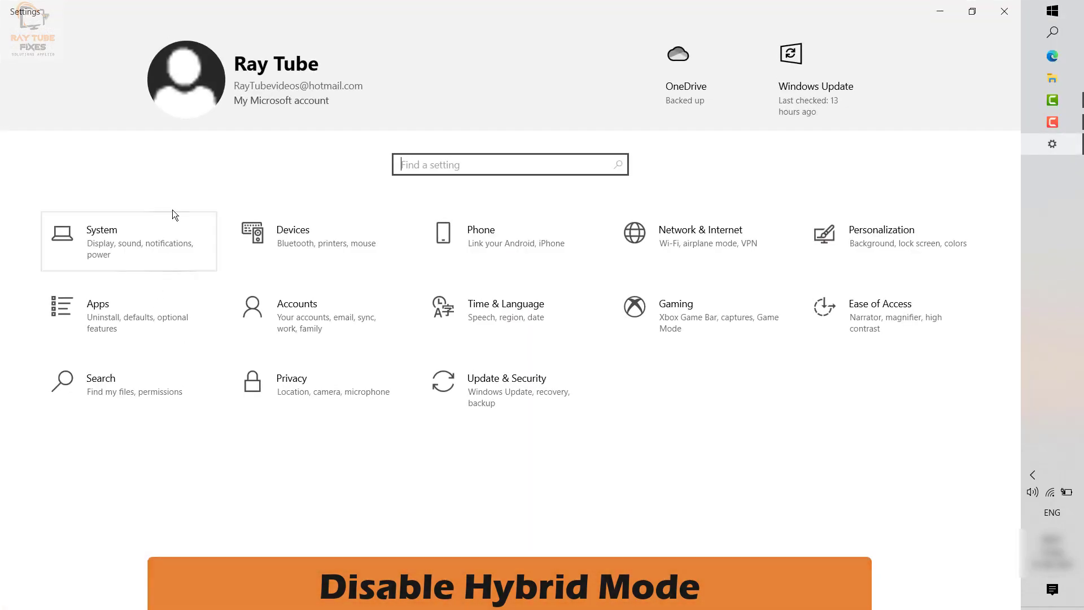
pyautogui.click(86, 252)
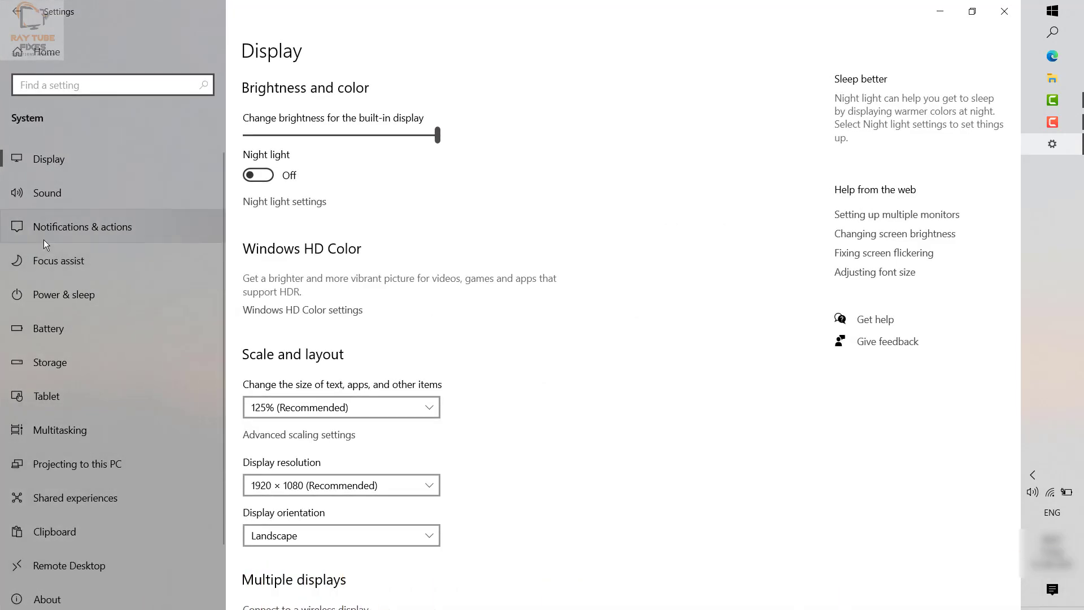
pyautogui.click(52, 287)
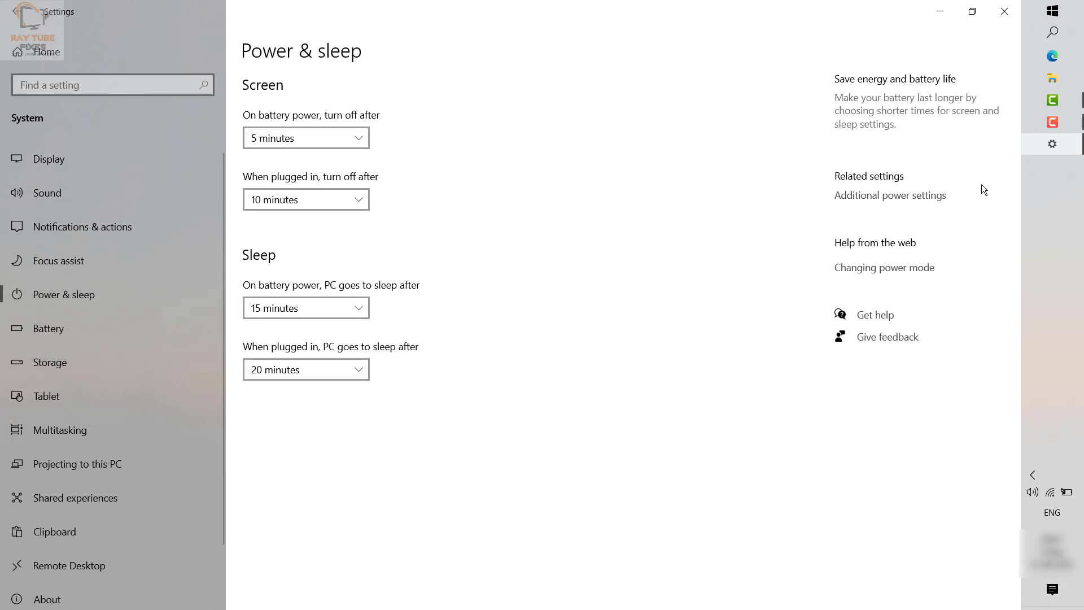
pyautogui.click(924, 202)
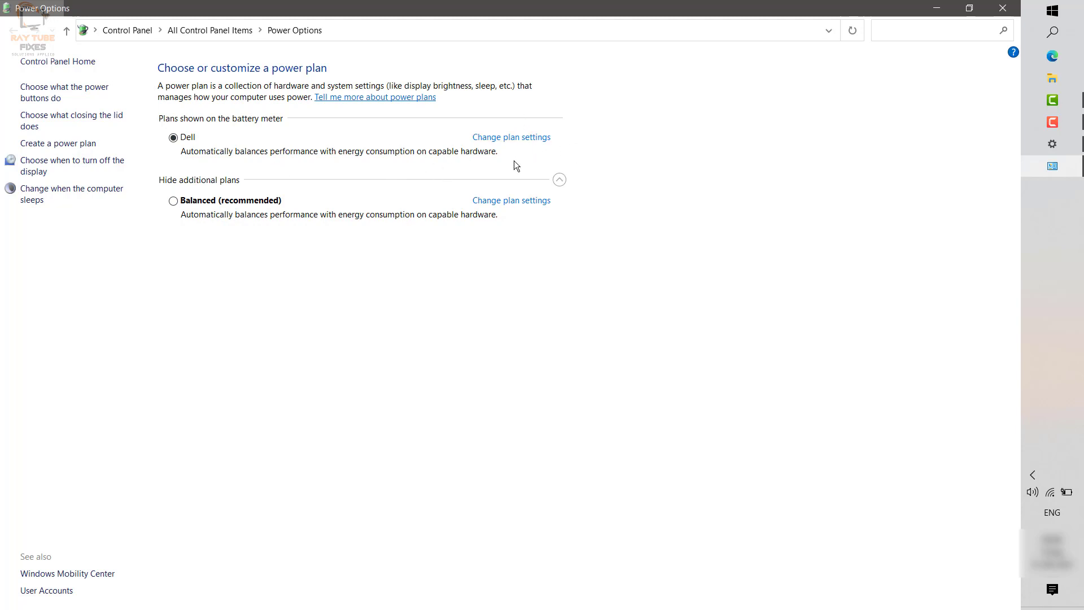
# Open the Dell plan's advanced power settings and view the power plans available for customizing
pyautogui.click(521, 138)
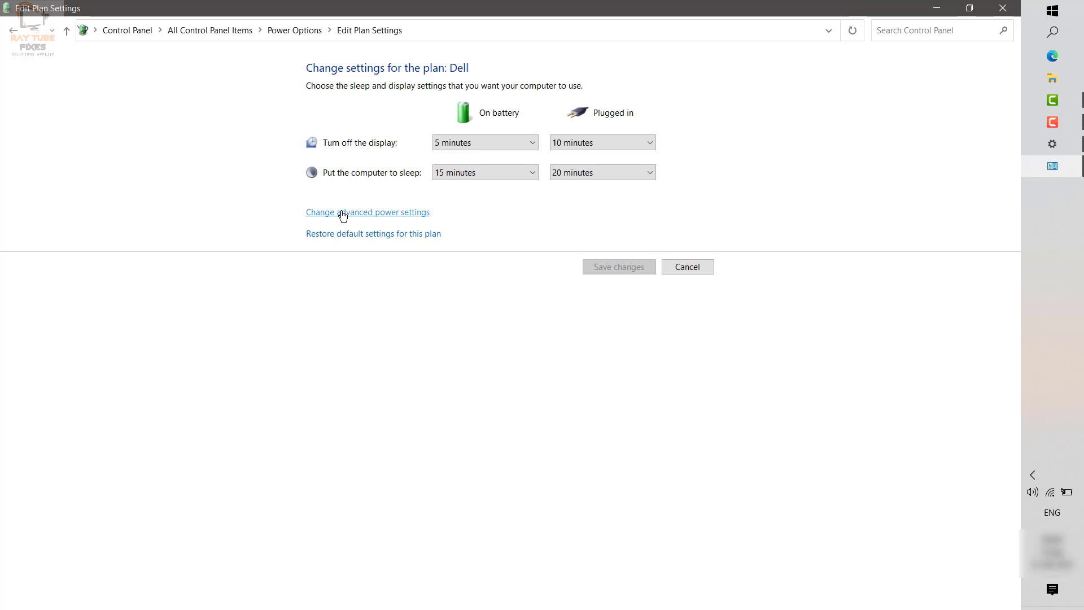
pyautogui.click(366, 212)
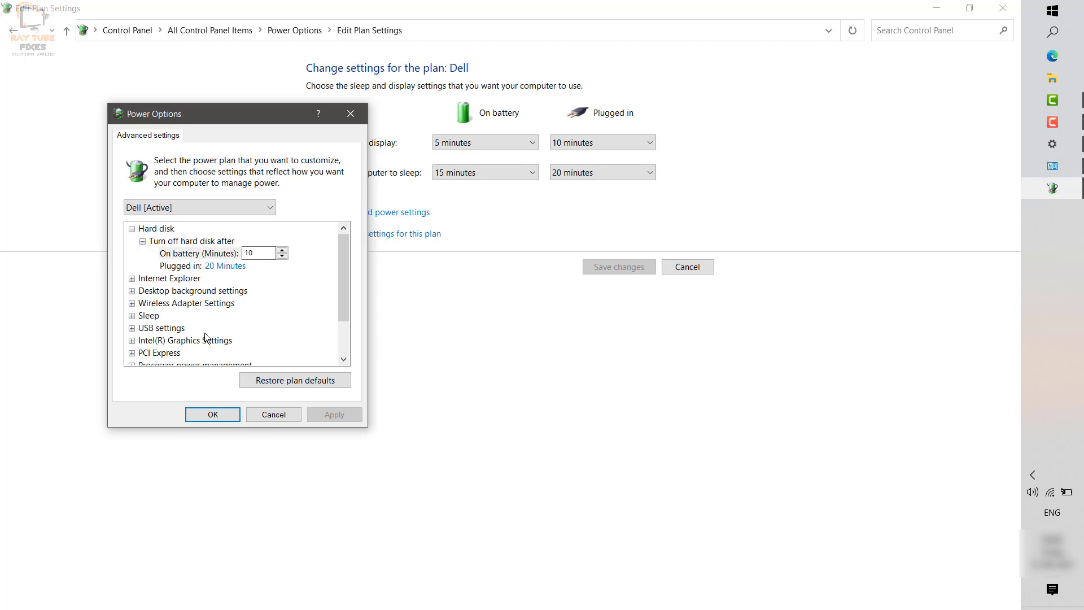
pyautogui.click(175, 208)
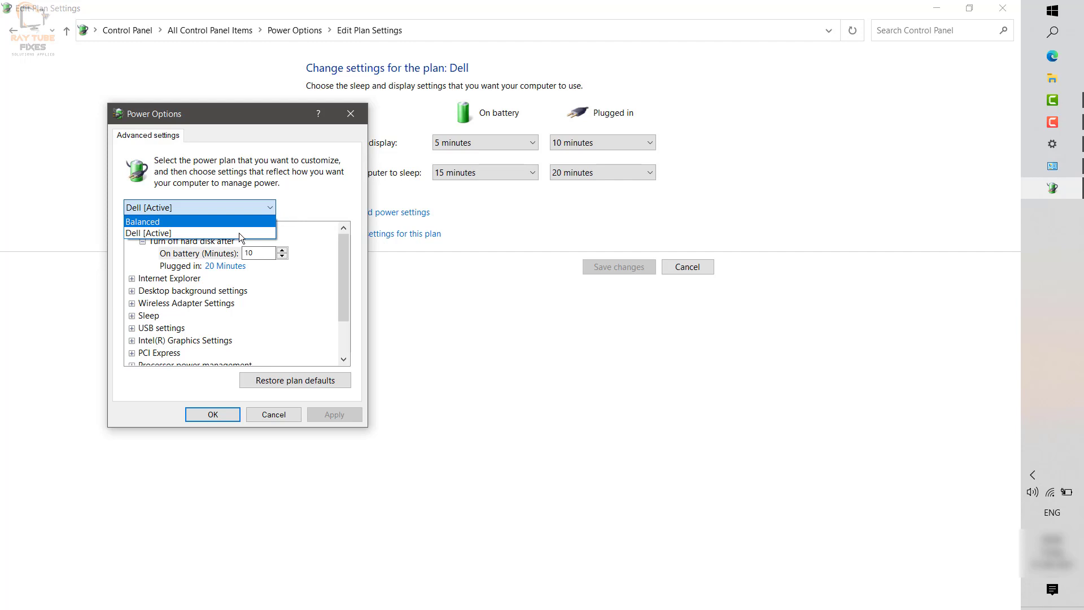
pyautogui.click(340, 196)
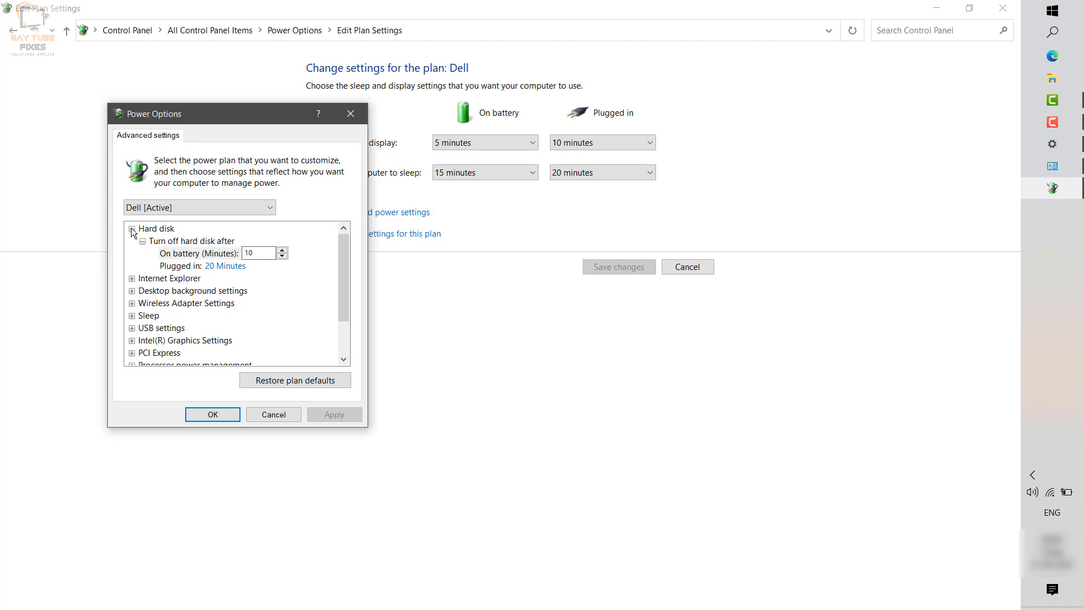
# Check the on-battery choice for Allow hybrid sleep under Sleep, and close the power options and settings windows
pyautogui.click(132, 316)
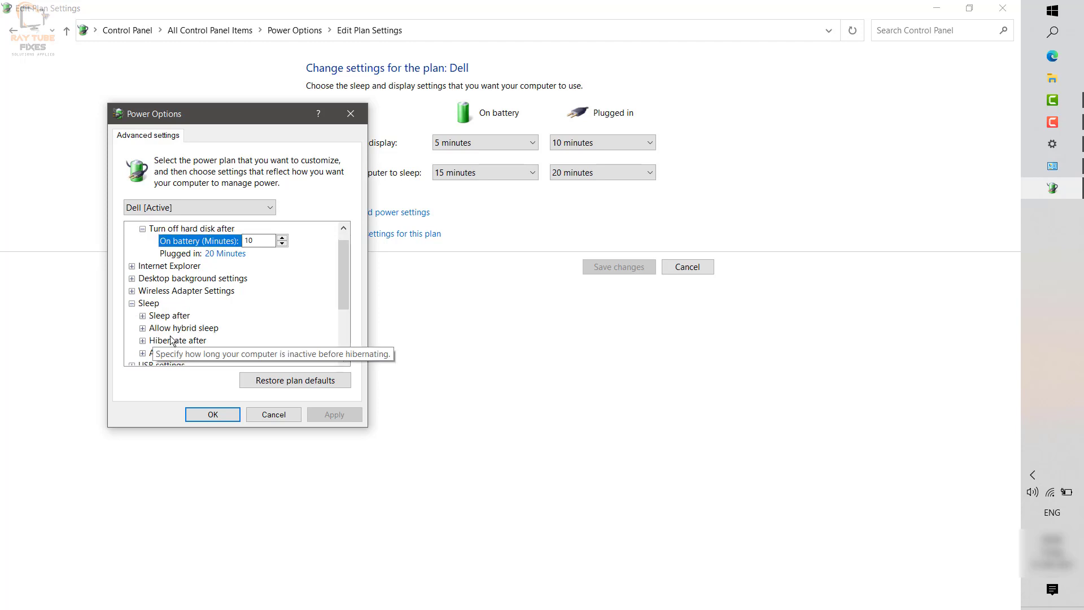
pyautogui.click(143, 329)
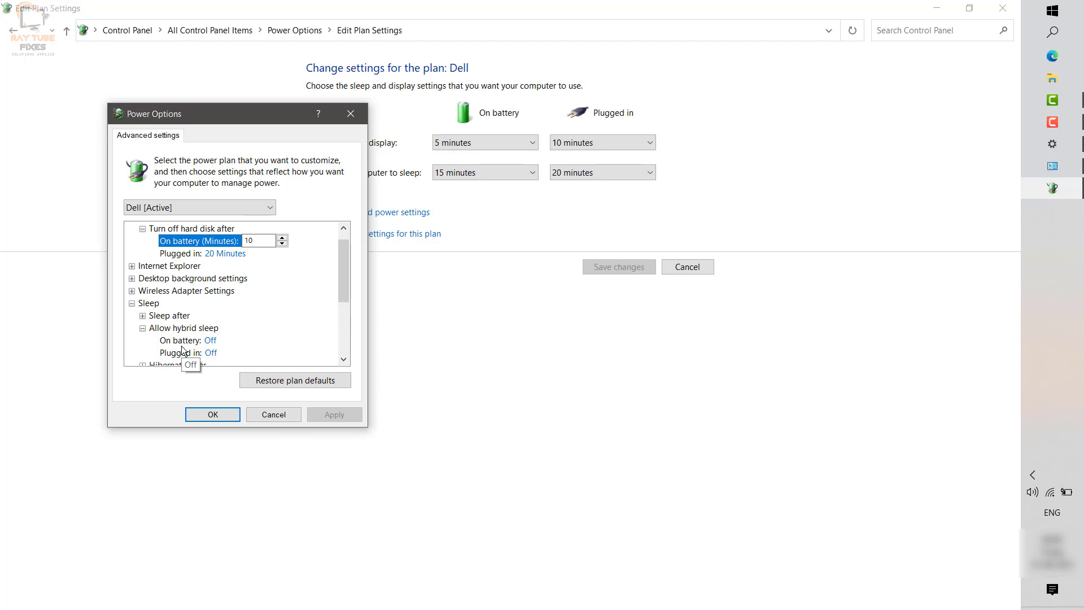
pyautogui.click(212, 341)
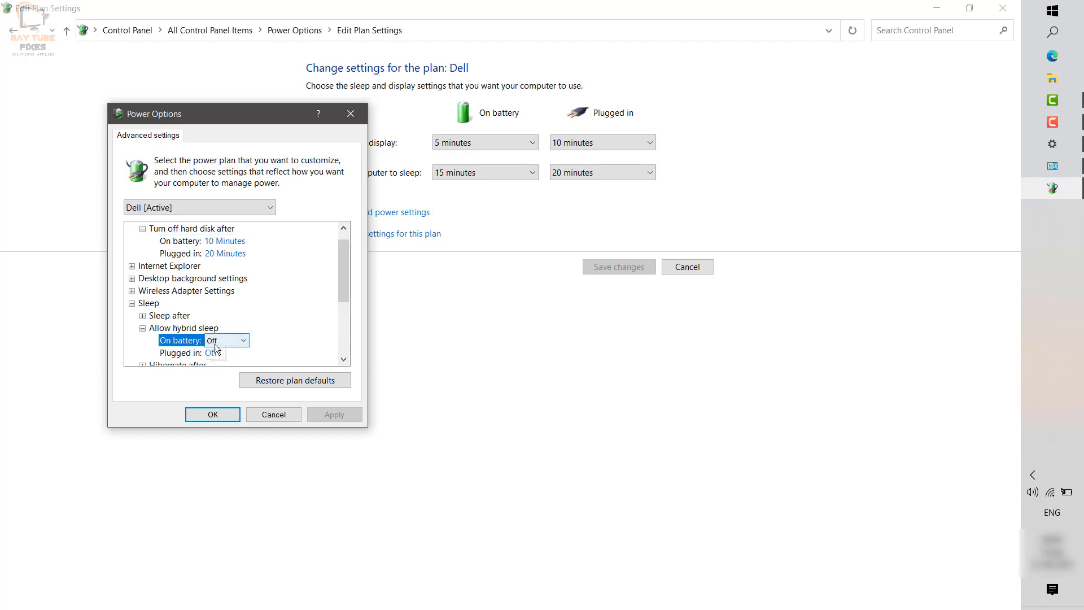
pyautogui.click(244, 343)
pyautogui.click(246, 342)
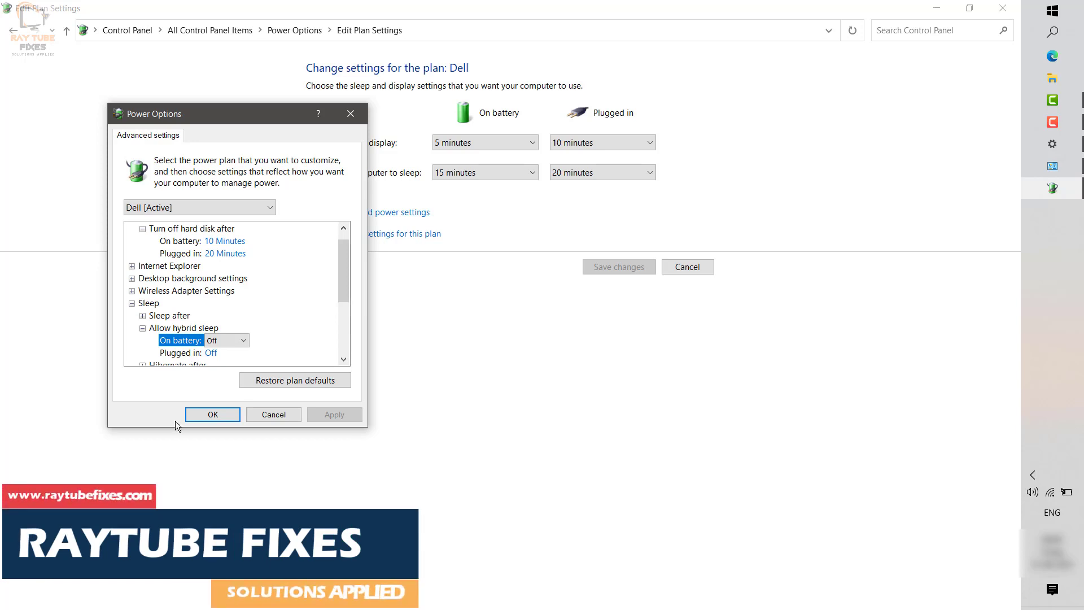
pyautogui.click(354, 114)
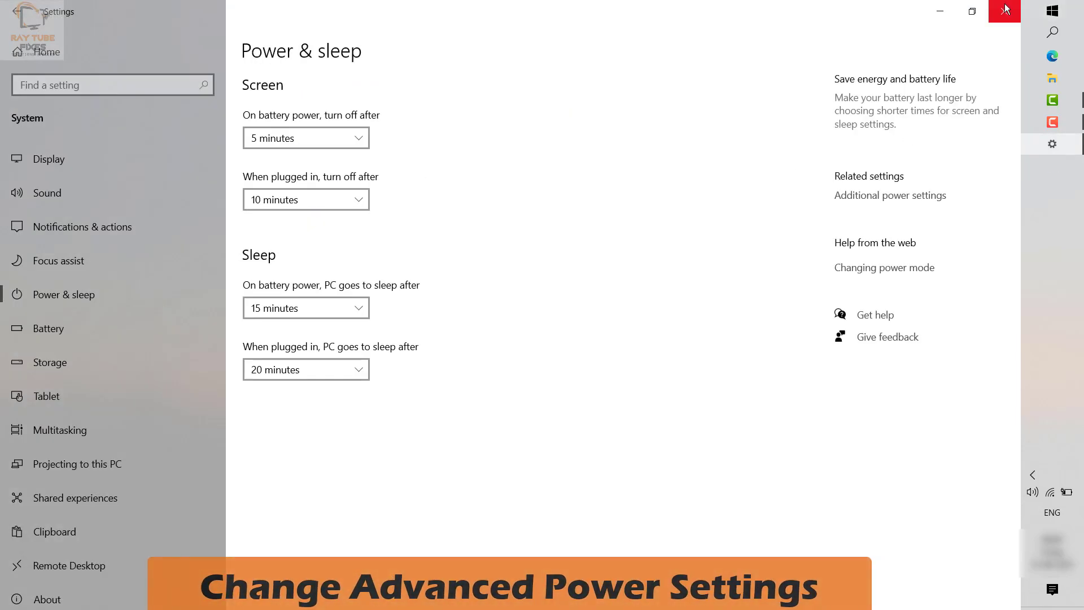
pyautogui.click(1007, 8)
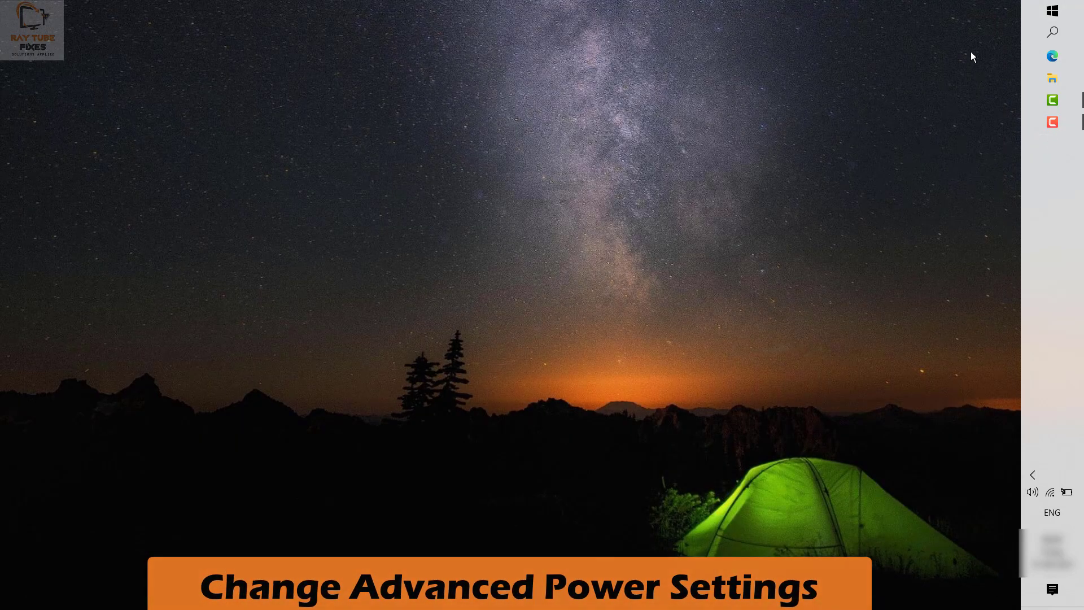
# Reopen the system's Power & sleep settings and go through the additional power settings to the Dell plan's advanced settings
pyautogui.rightClick(1058, 4)
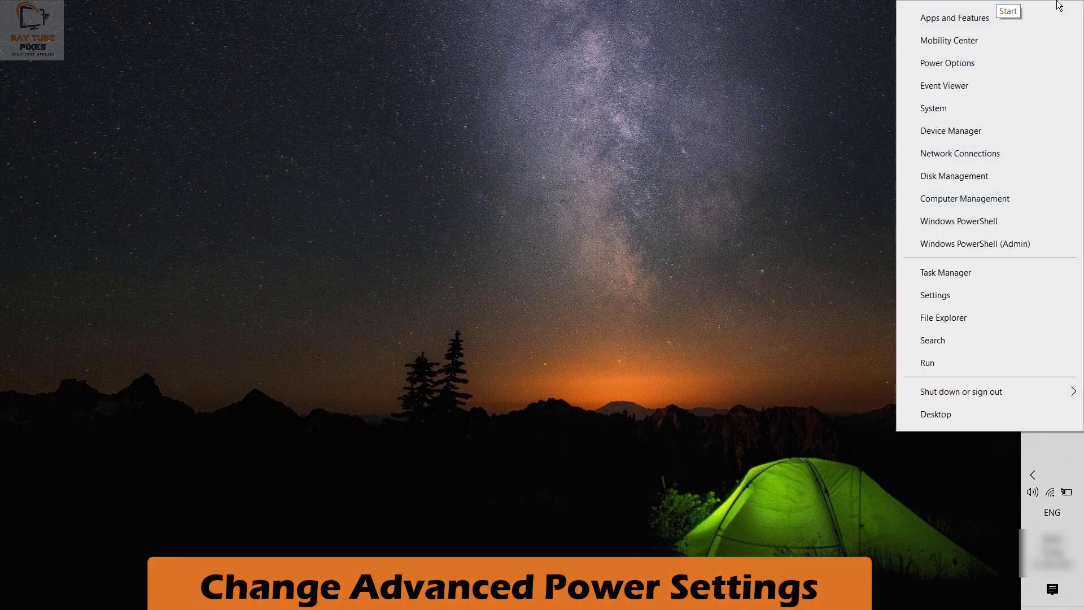
pyautogui.click(955, 290)
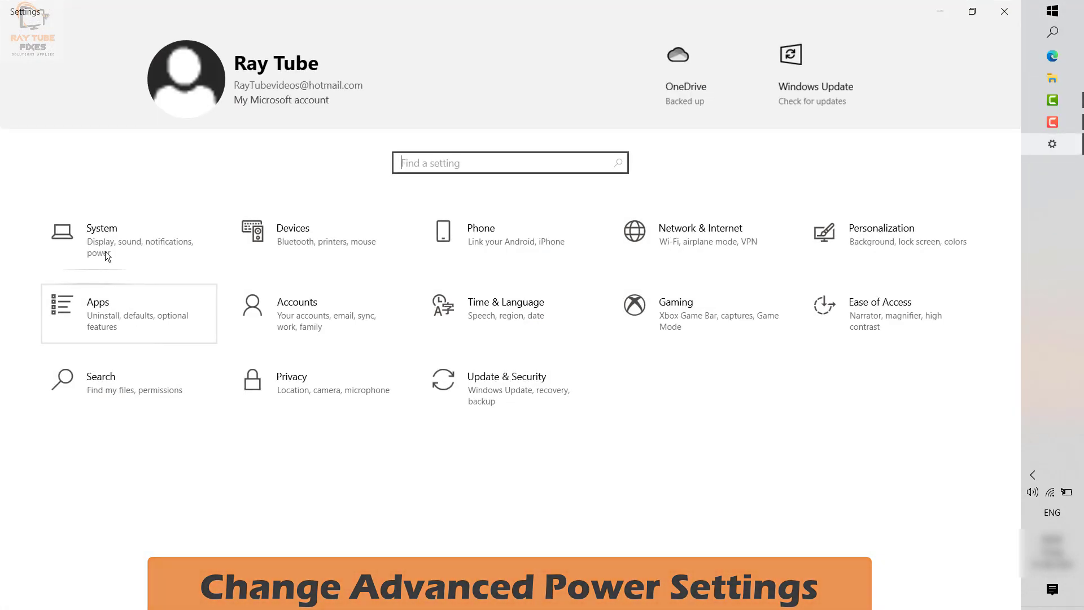
pyautogui.click(107, 246)
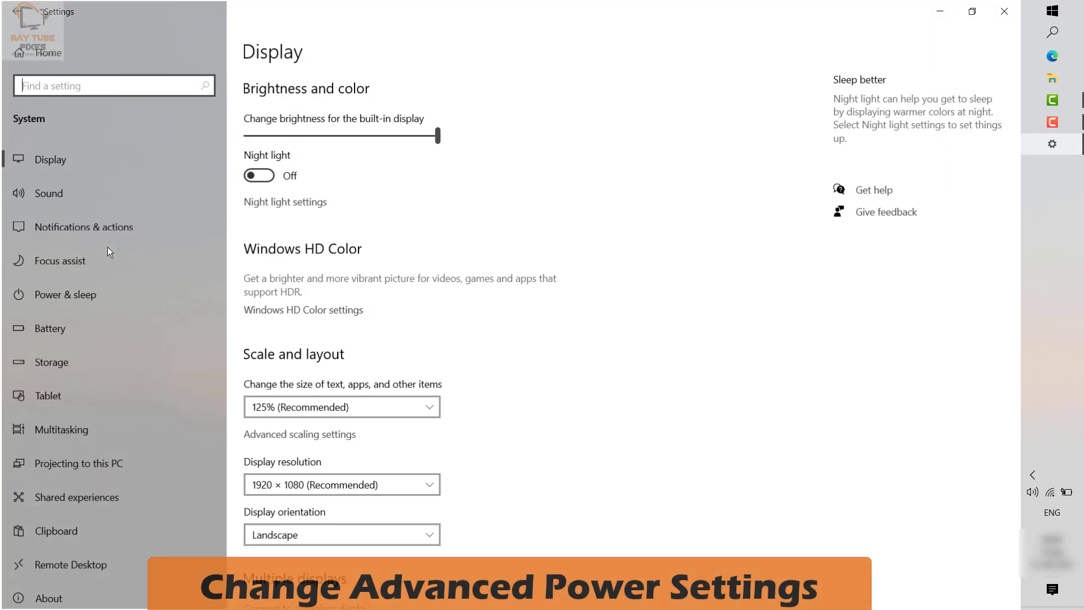
pyautogui.click(67, 295)
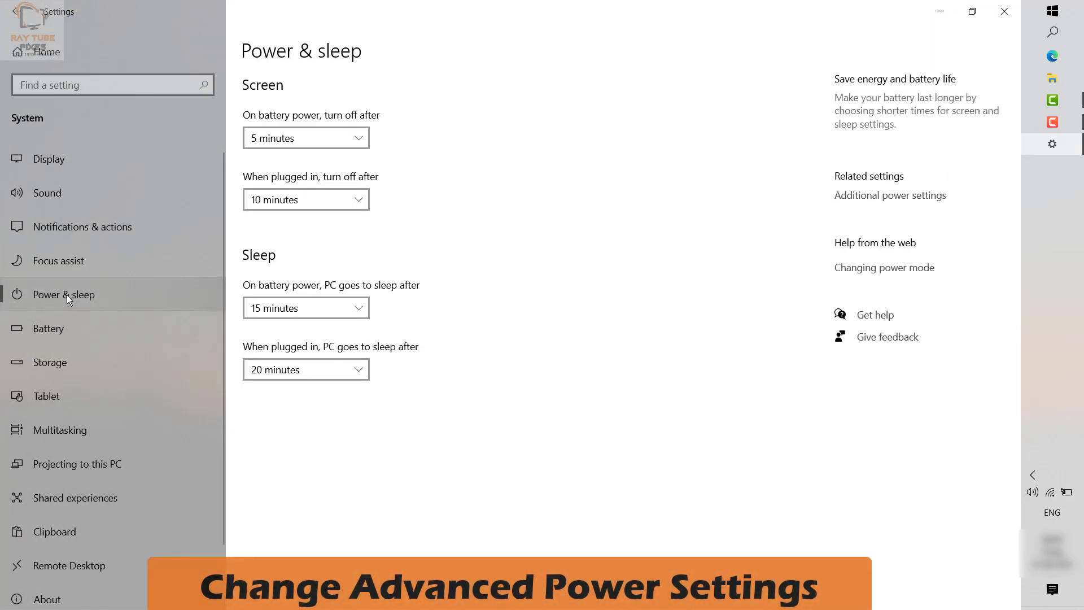
pyautogui.click(889, 196)
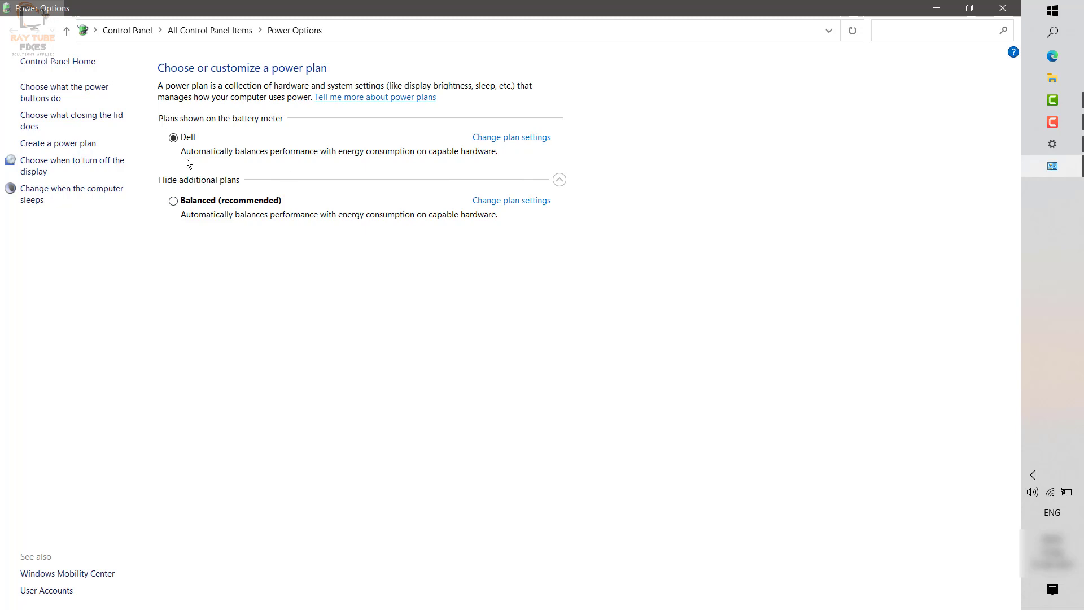
pyautogui.click(504, 139)
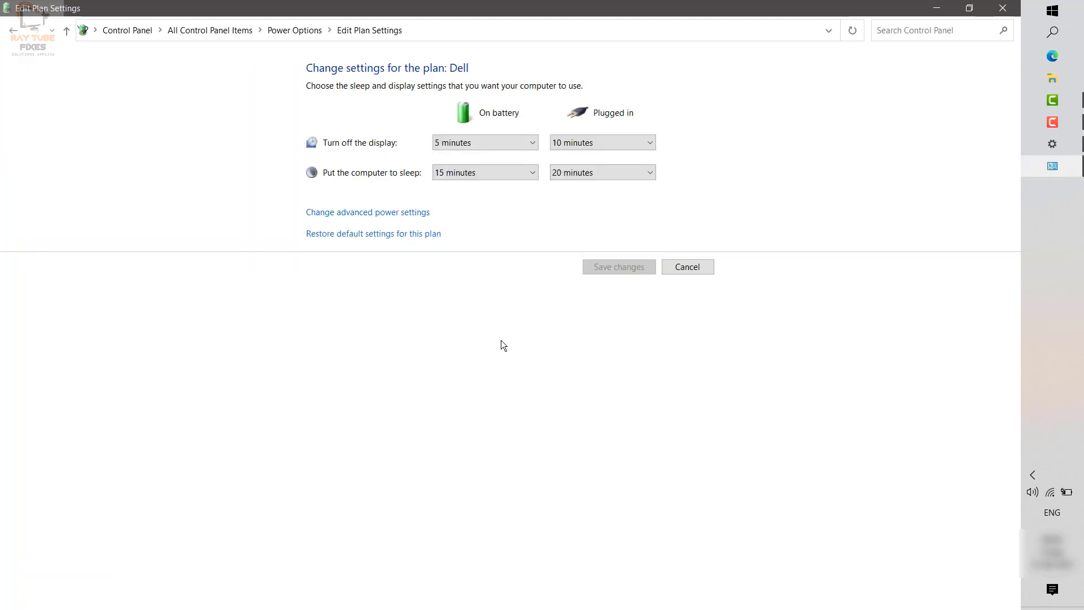
pyautogui.click(366, 214)
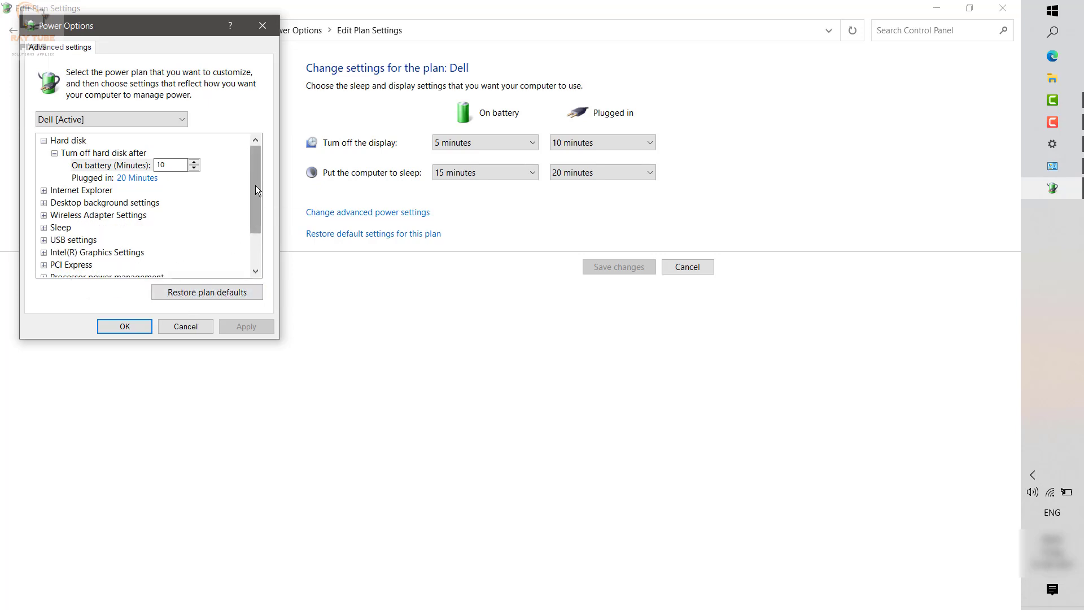
# Choose Allow the computer to sleep for plugged-in media sharing under Multimedia settings, and close all the windows without applying
pyautogui.moveTo(255, 185); pyautogui.dragTo(254, 223)
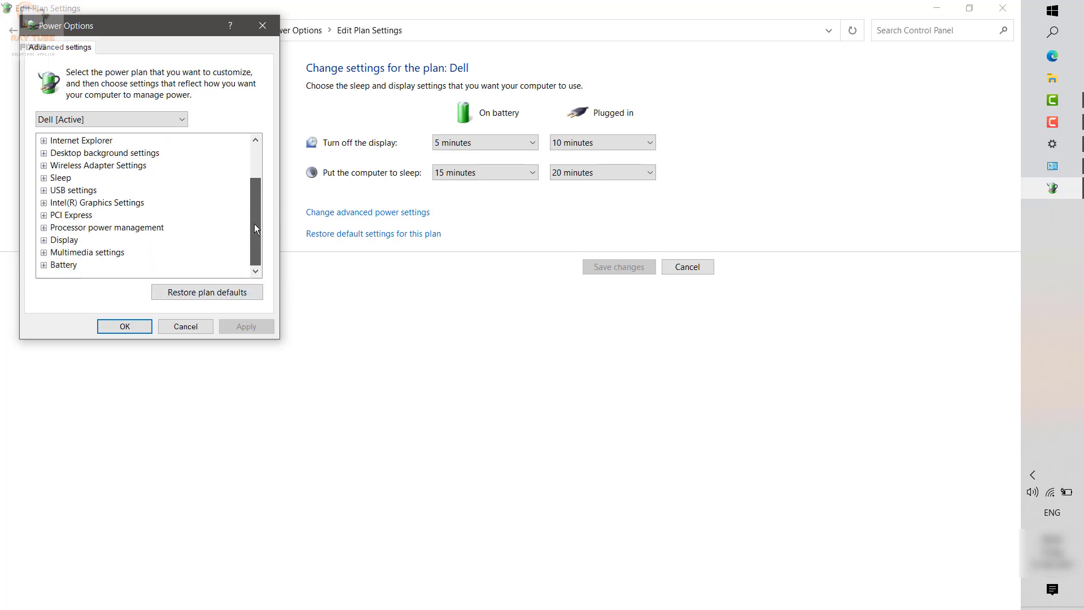
pyautogui.click(43, 252)
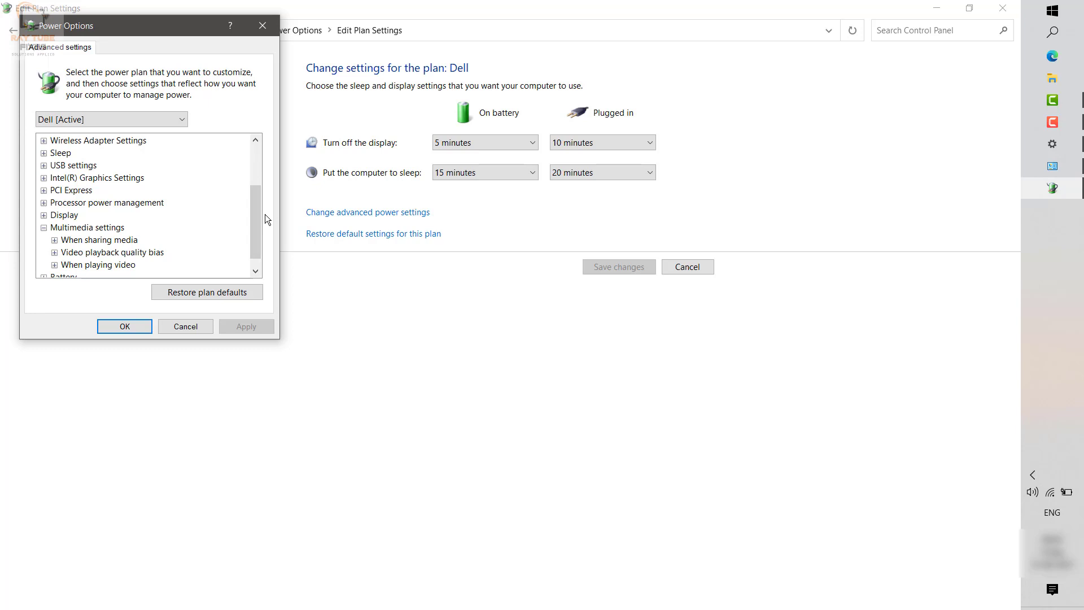
pyautogui.click(56, 240)
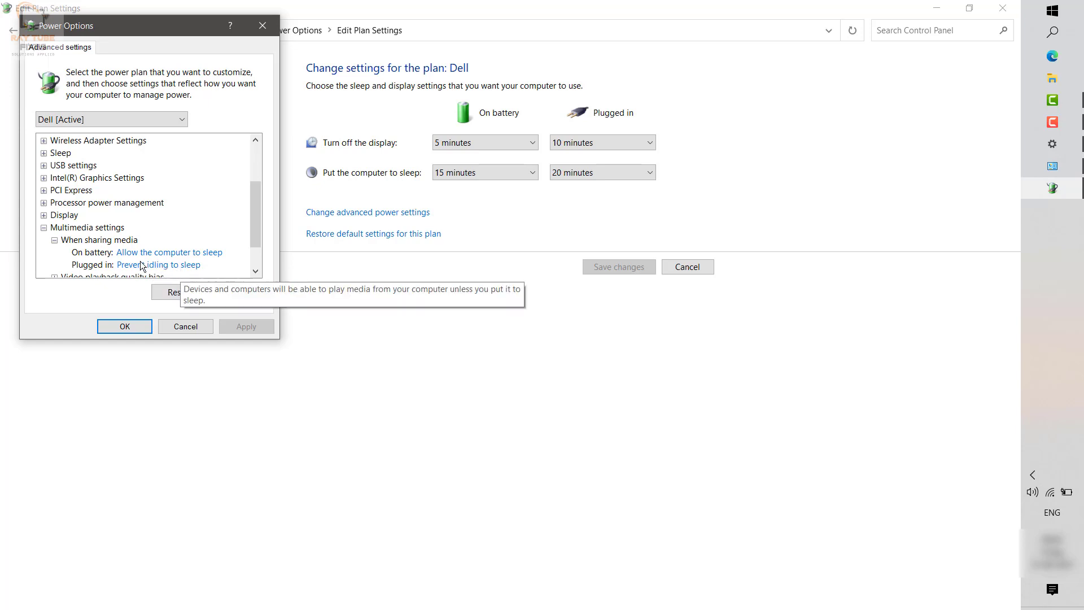
pyautogui.click(165, 265)
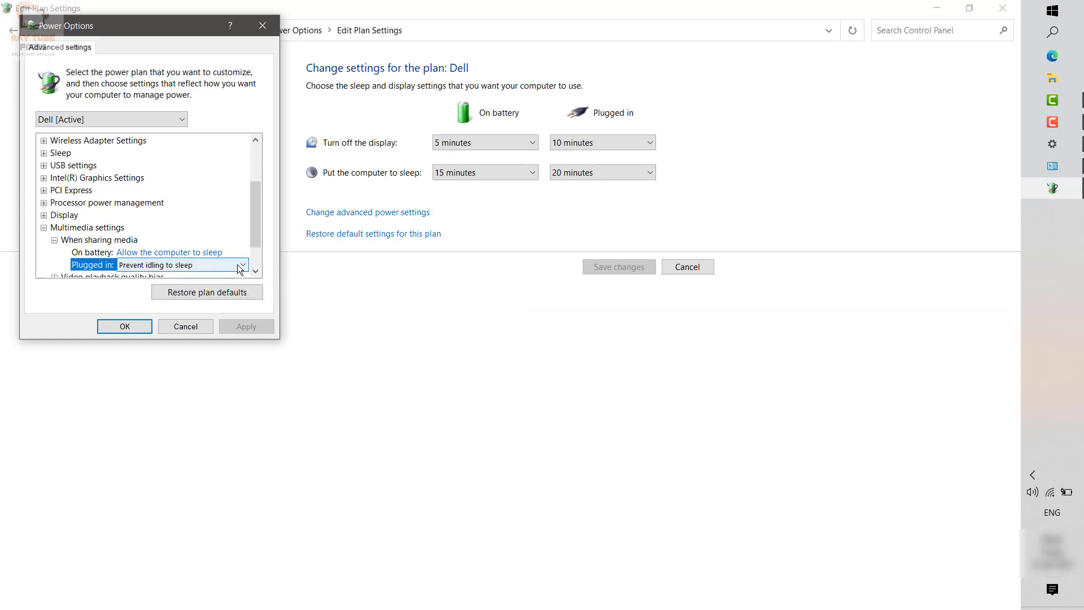
pyautogui.click(237, 264)
pyautogui.click(191, 279)
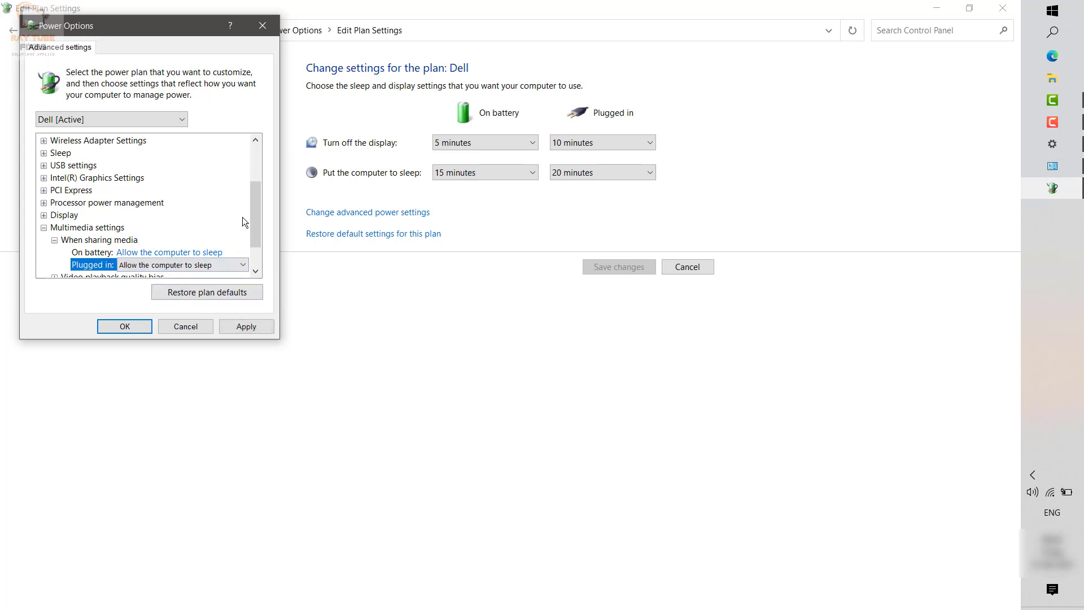
pyautogui.scroll(-1, 249, 234)
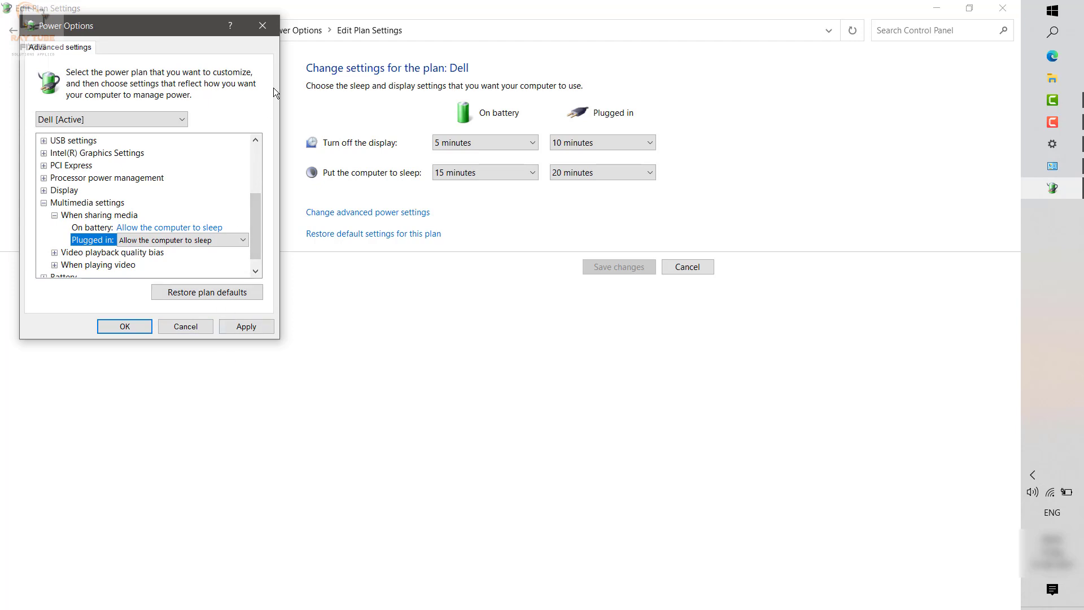
pyautogui.press('Escape')
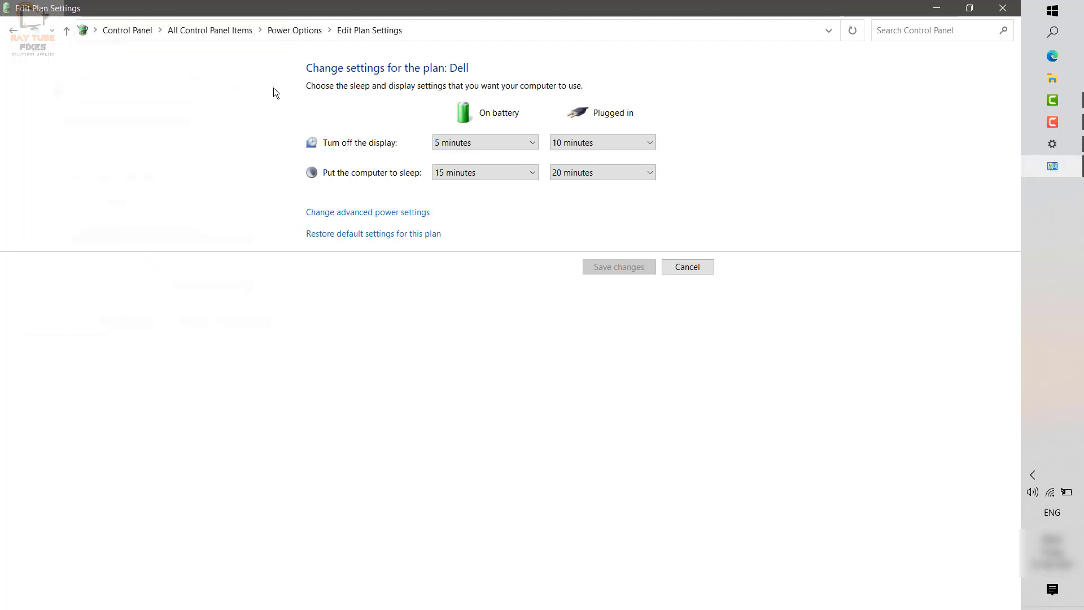
pyautogui.click(1004, 12)
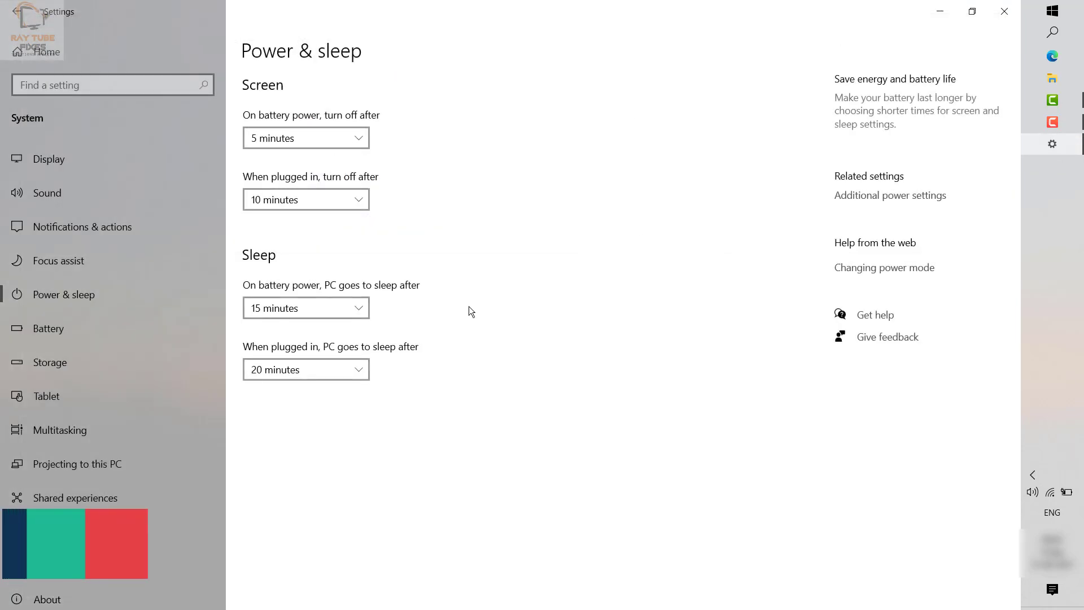
pyautogui.click(1008, 16)
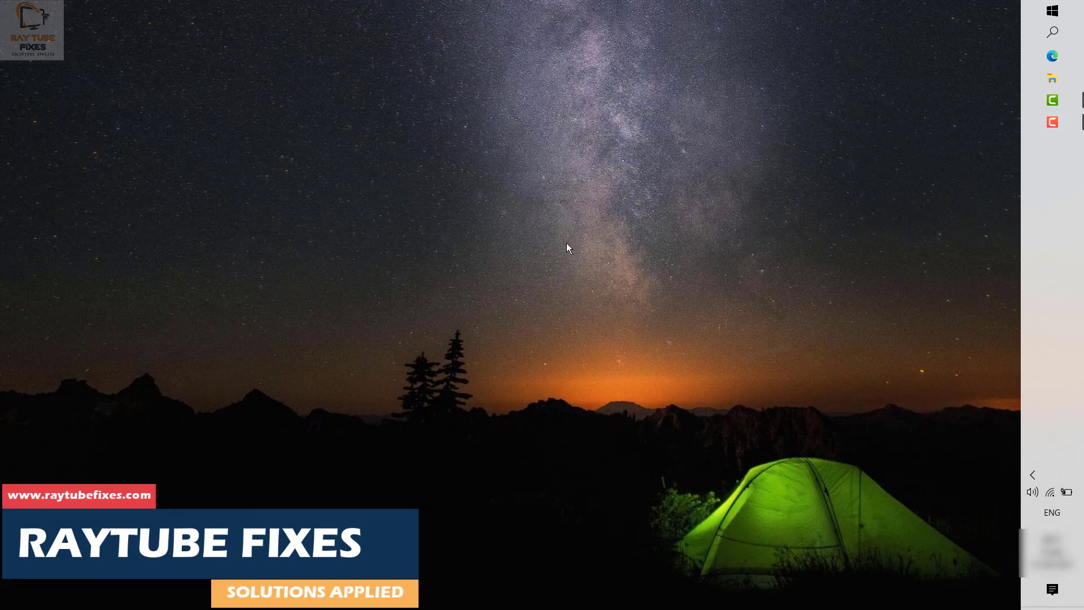